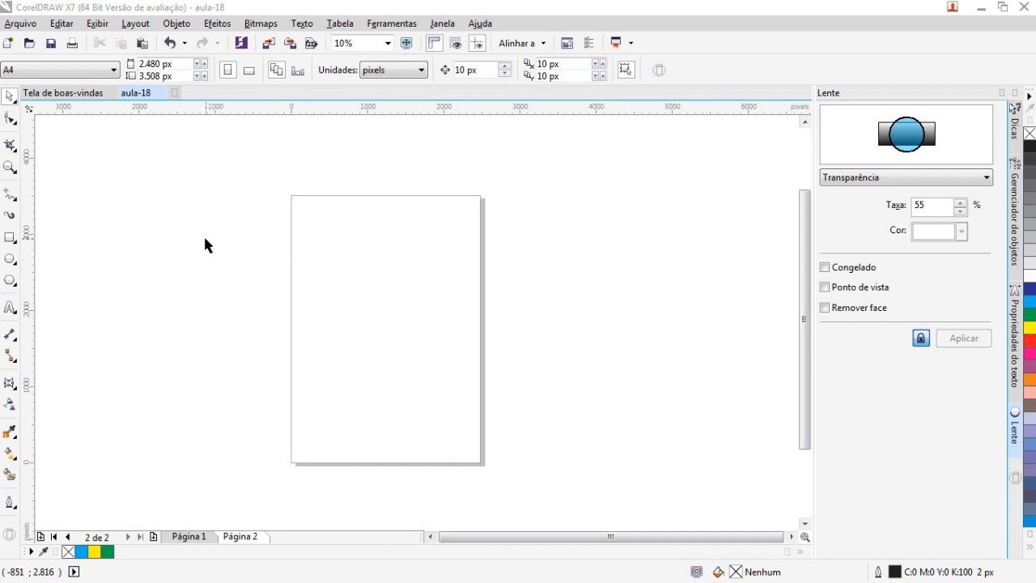
pyautogui.click(9, 239)
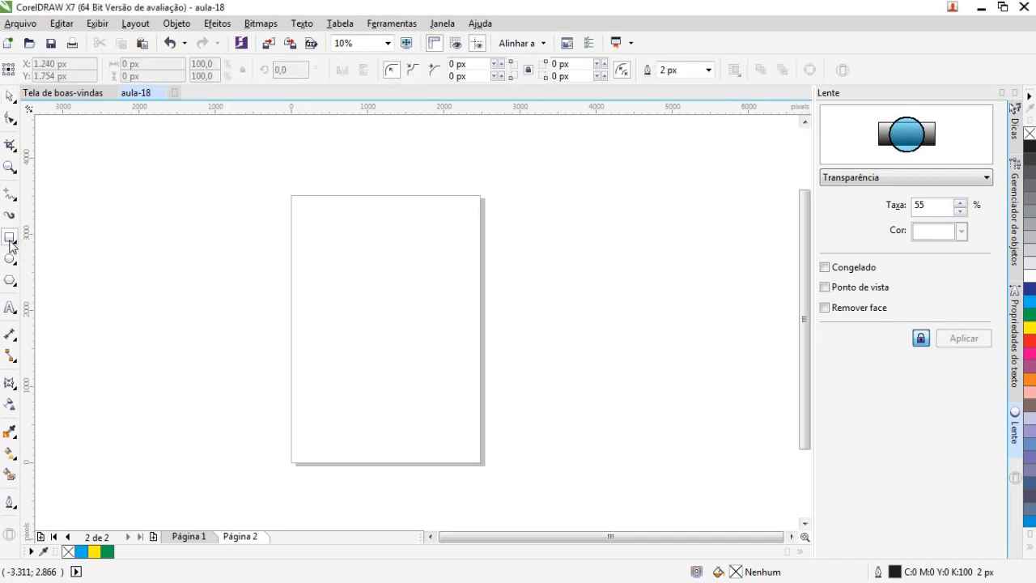
pyautogui.click(226, 28)
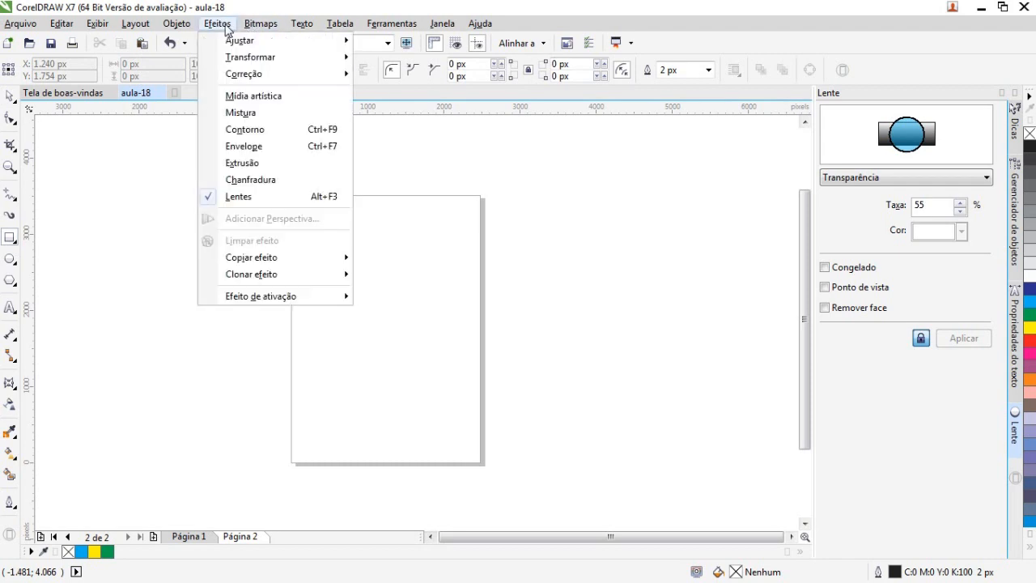
pyautogui.moveTo(186, 26)
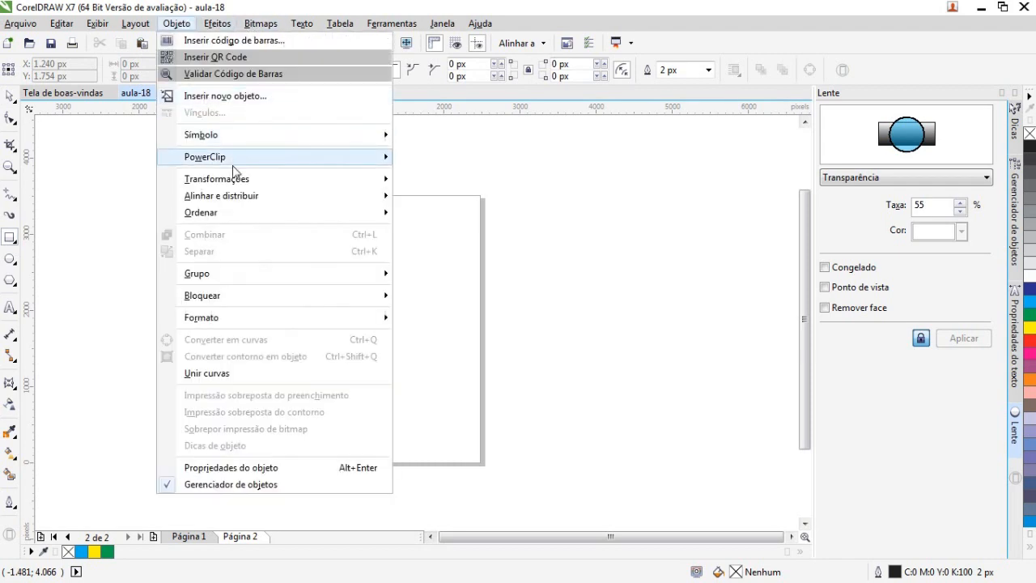
pyautogui.moveTo(233, 165)
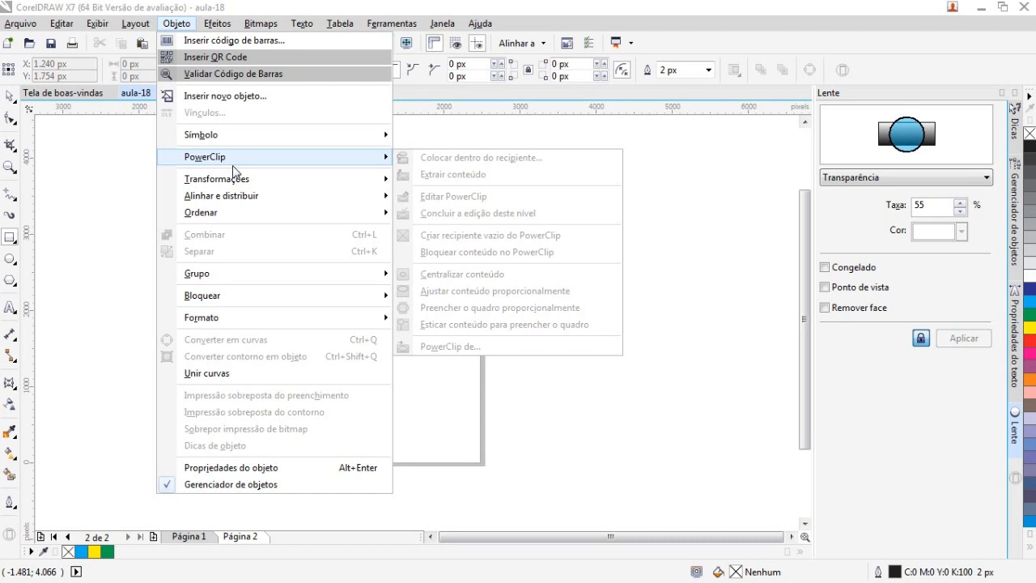
pyautogui.click(223, 7)
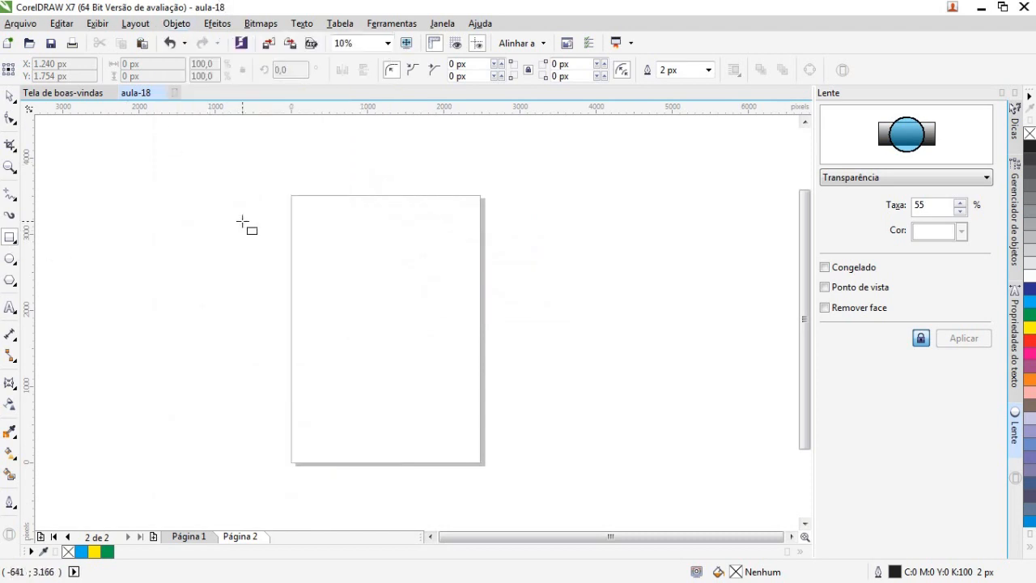
# Draw a five-sided polygon about 1,826 × 1,673 px on the upper part of the page
pyautogui.click(11, 280)
pyautogui.moveTo(450, 353); pyautogui.dragTo(304, 210)
pyautogui.click(8, 99)
pyautogui.click(104, 215)
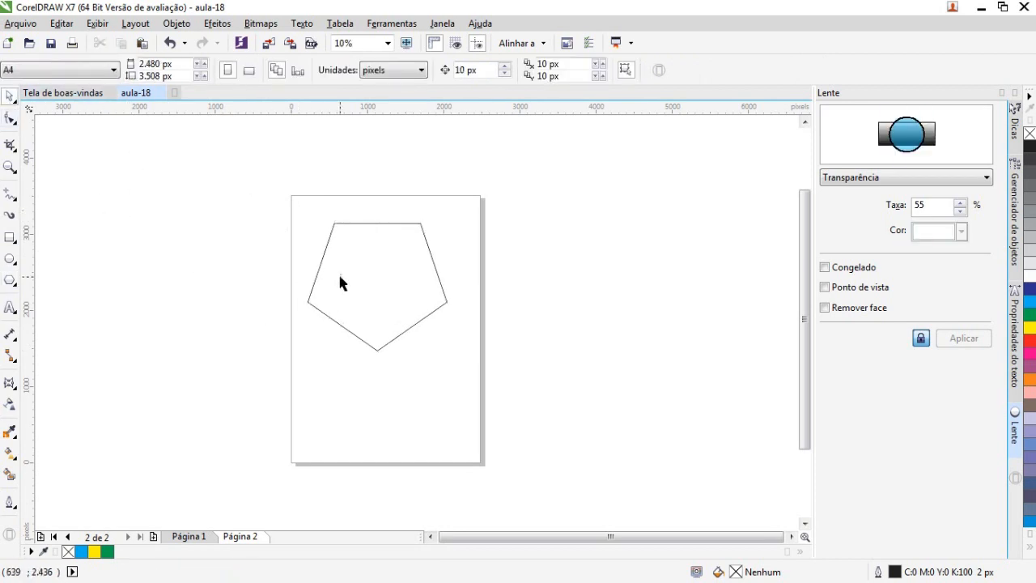
pyautogui.click(324, 251)
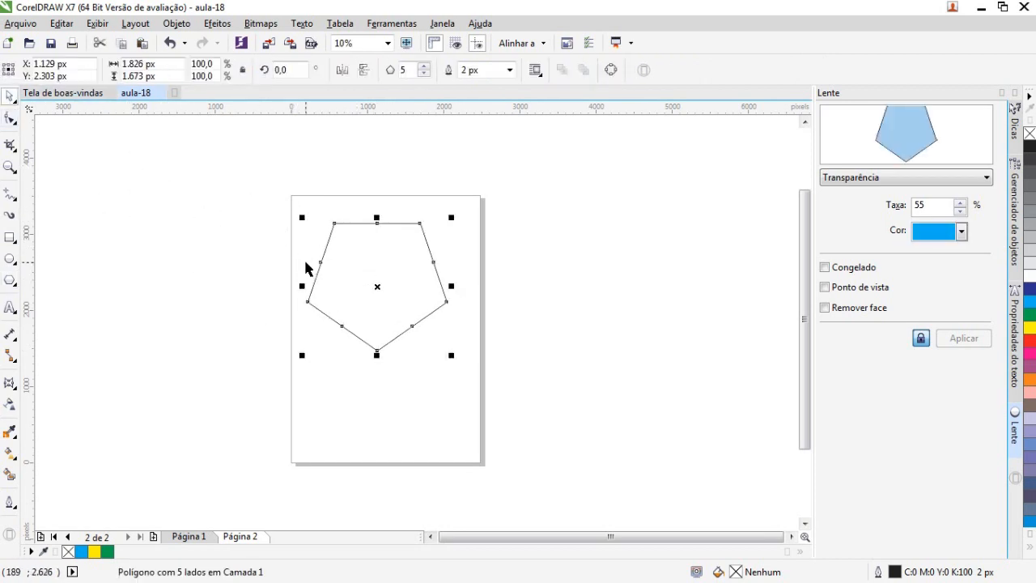
pyautogui.click(547, 363)
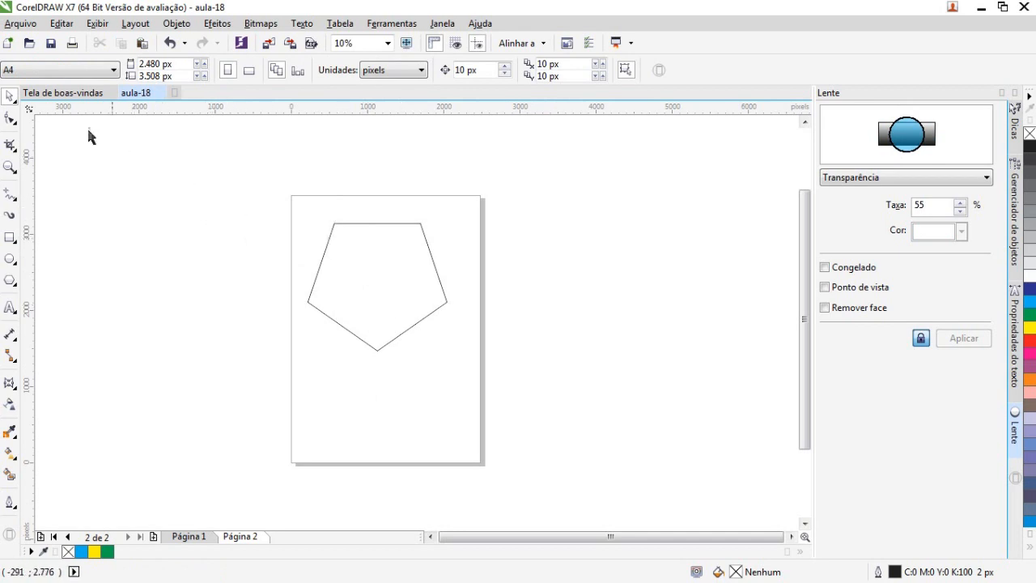
# Import Pinguins.jpg and Tulipas.jpg and place them beside the page, with the penguins photo above the tulips photo
pyautogui.click(20, 23)
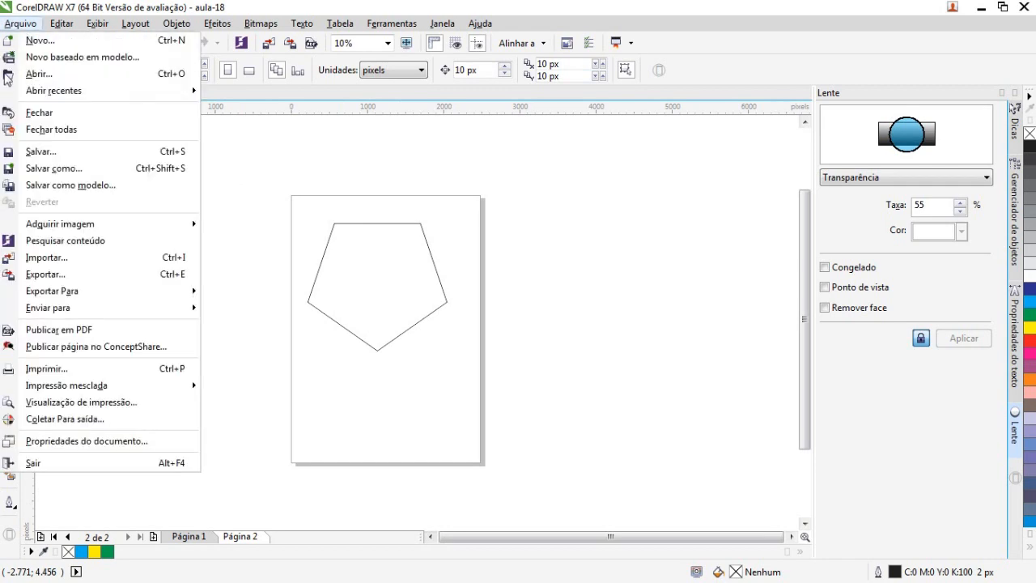
pyautogui.click(74, 259)
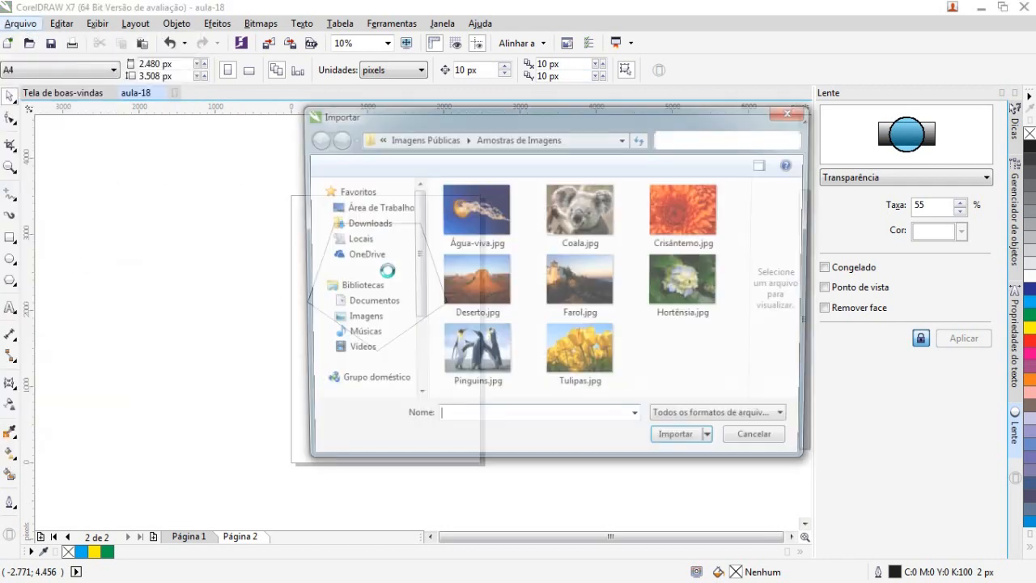
pyautogui.moveTo(693, 390); pyautogui.dragTo(446, 335)
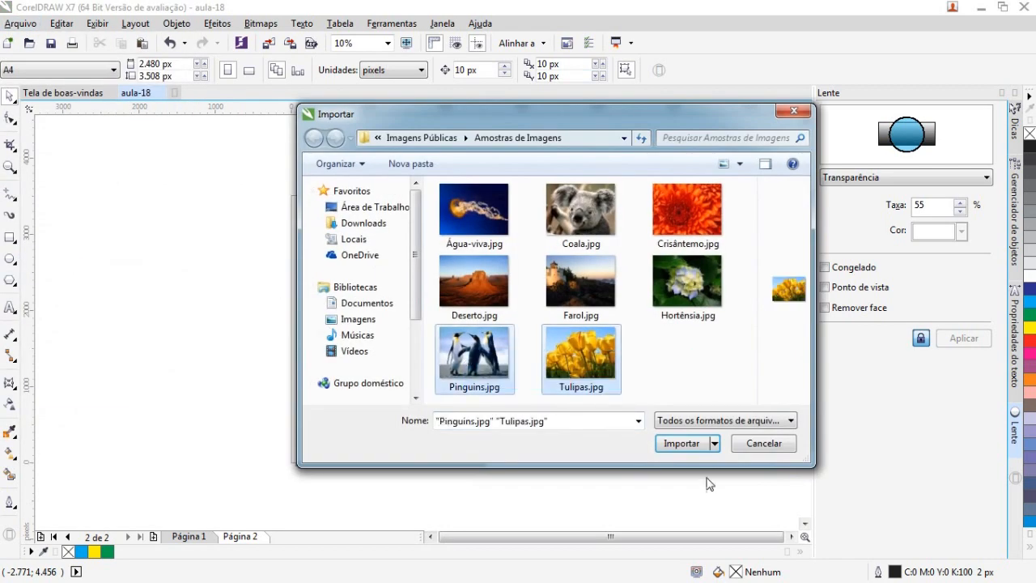
pyautogui.click(671, 442)
pyautogui.click(524, 201)
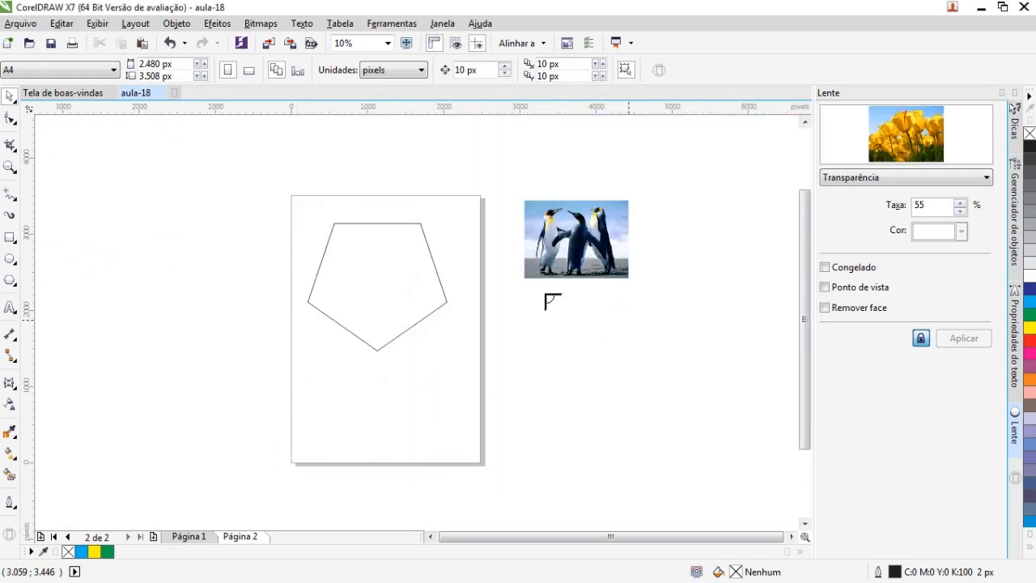
pyautogui.moveTo(546, 294); pyautogui.dragTo(661, 425)
pyautogui.click(170, 247)
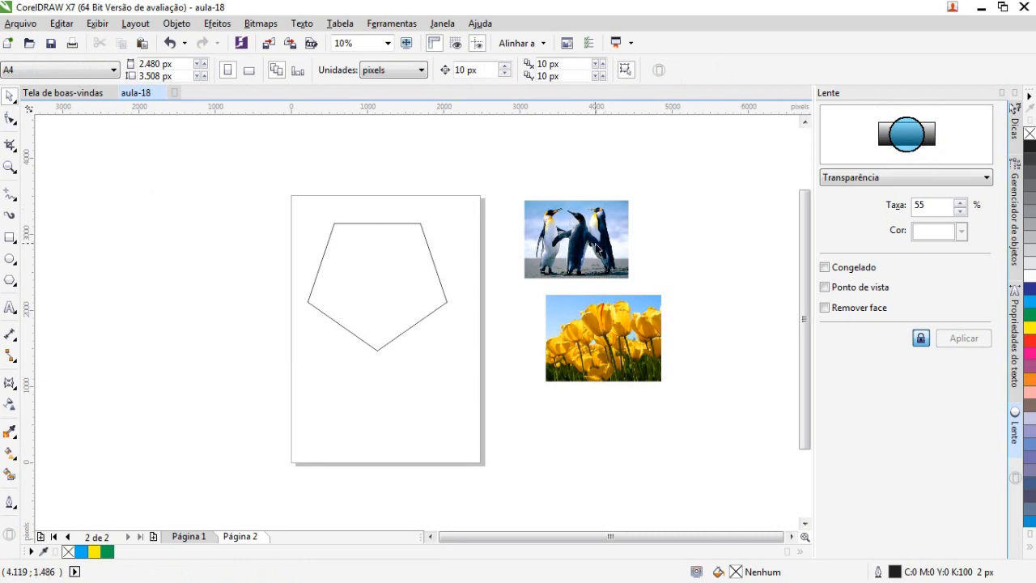
# Bring the pentagon and both photos closer together and collapse the Lens docker
pyautogui.moveTo(405, 314)
pyautogui.mouseDown()
pyautogui.moveTo(432, 285)
pyautogui.moveTo(410, 328)
pyautogui.moveTo(403, 288)
pyautogui.moveTo(407, 324)
pyautogui.mouseUp()
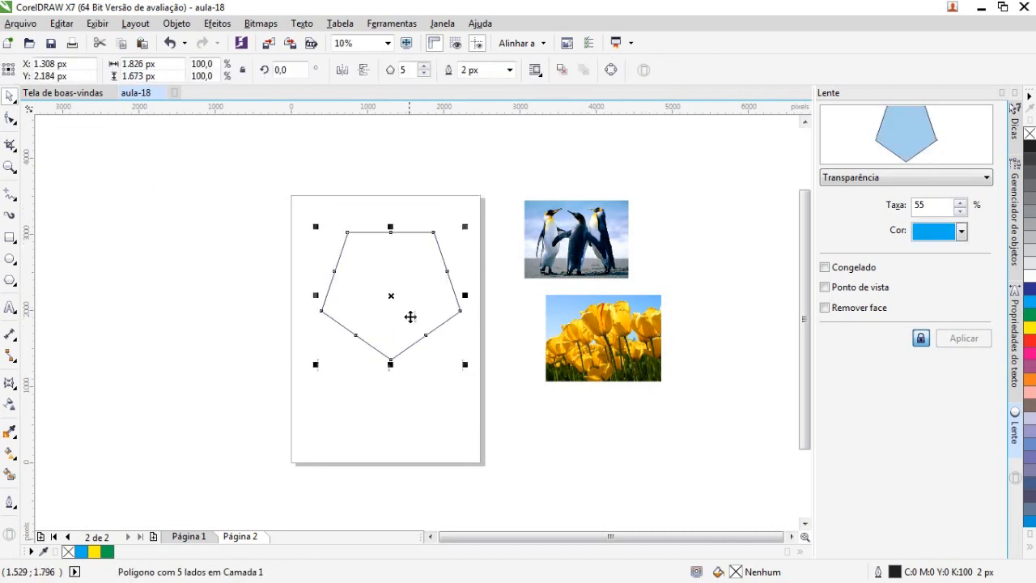
pyautogui.moveTo(566, 261); pyautogui.dragTo(519, 230)
pyautogui.moveTo(599, 340); pyautogui.dragTo(534, 318)
pyautogui.click(1002, 93)
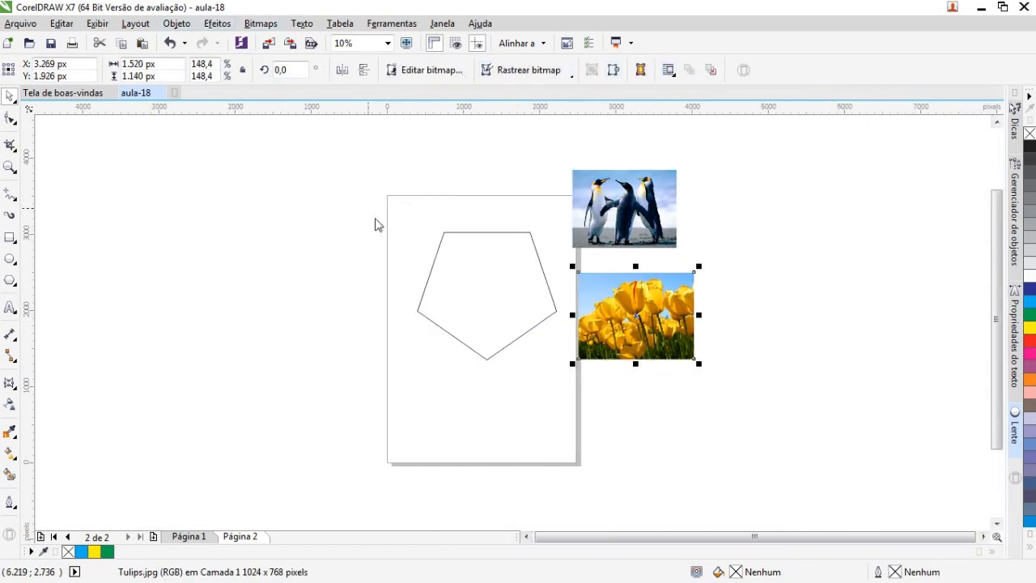
pyautogui.click(500, 295)
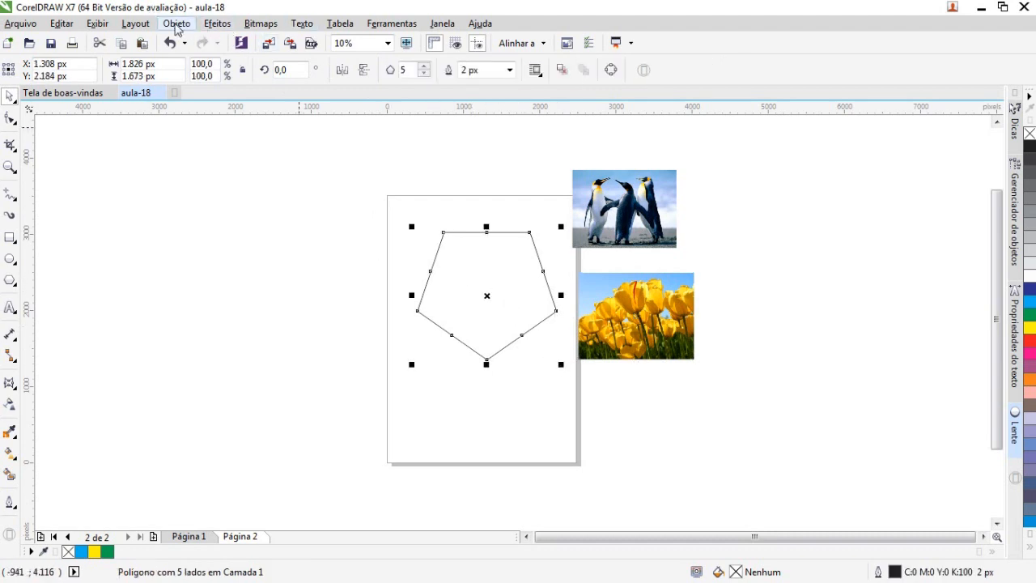
pyautogui.click(178, 23)
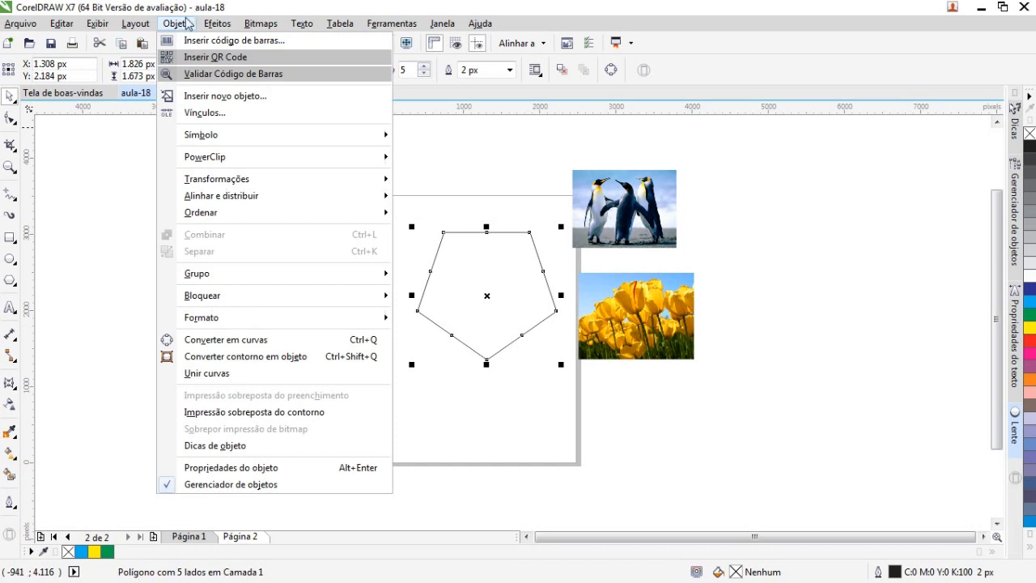
pyautogui.moveTo(225, 161)
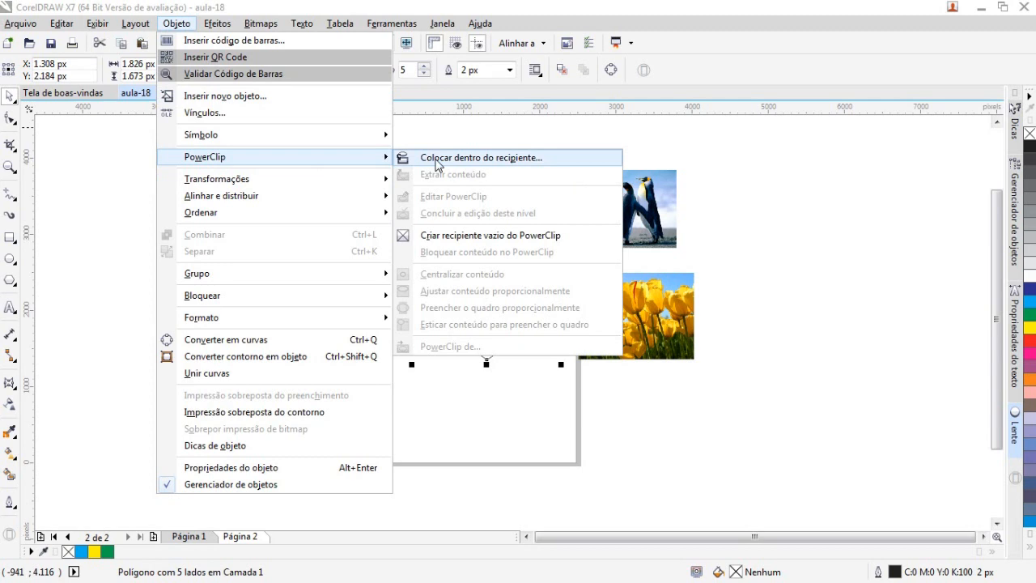
pyautogui.click(428, 6)
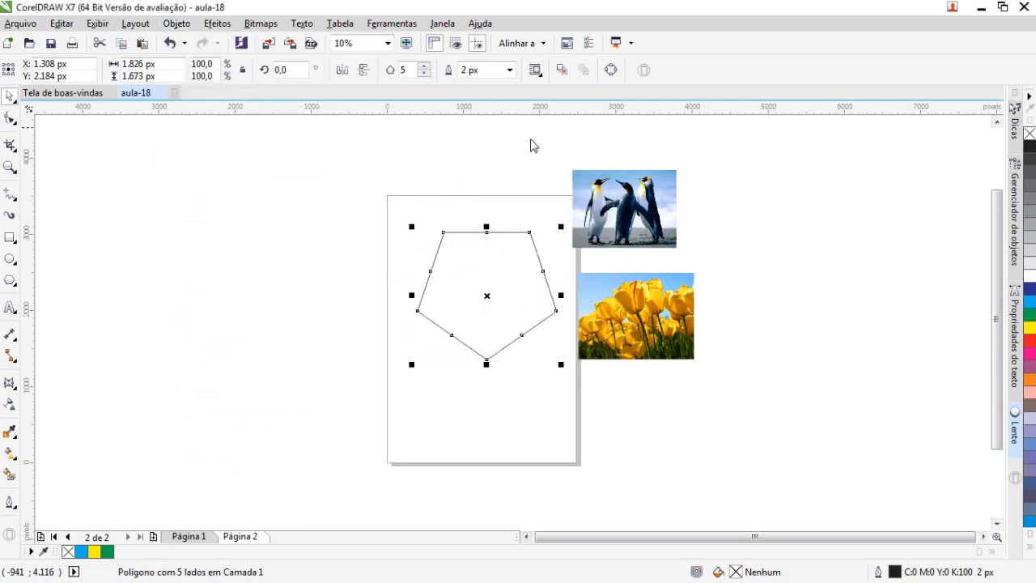
# Place the penguins photo inside the pentagon as a PowerClip
pyautogui.click(622, 208)
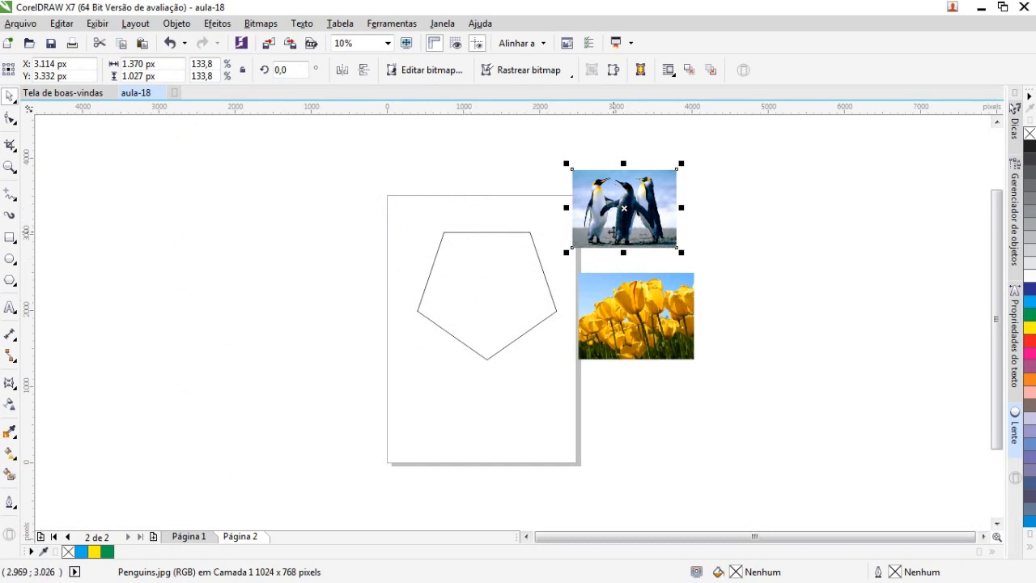
pyautogui.click(176, 23)
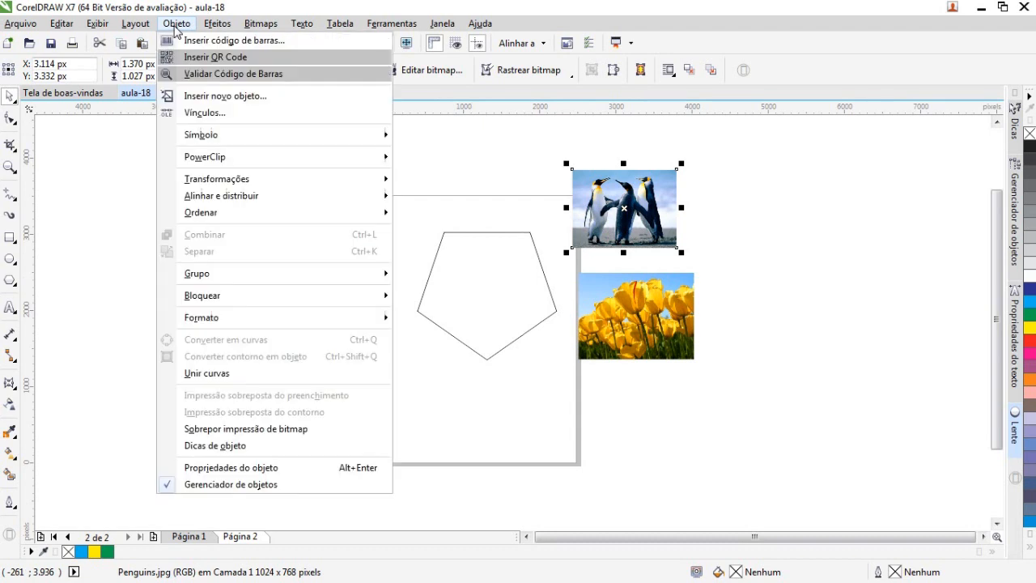
pyautogui.moveTo(229, 159)
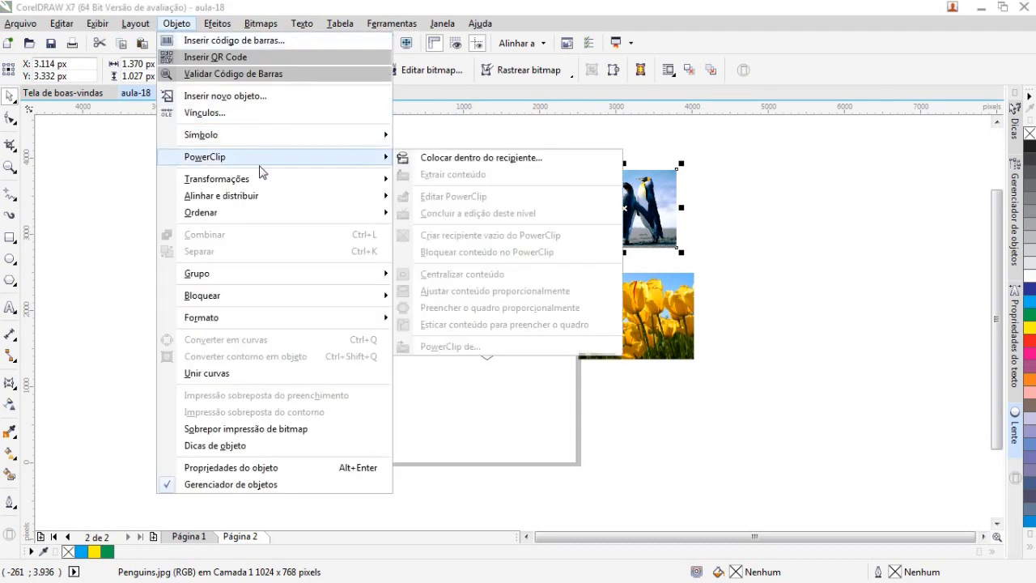
pyautogui.click(438, 164)
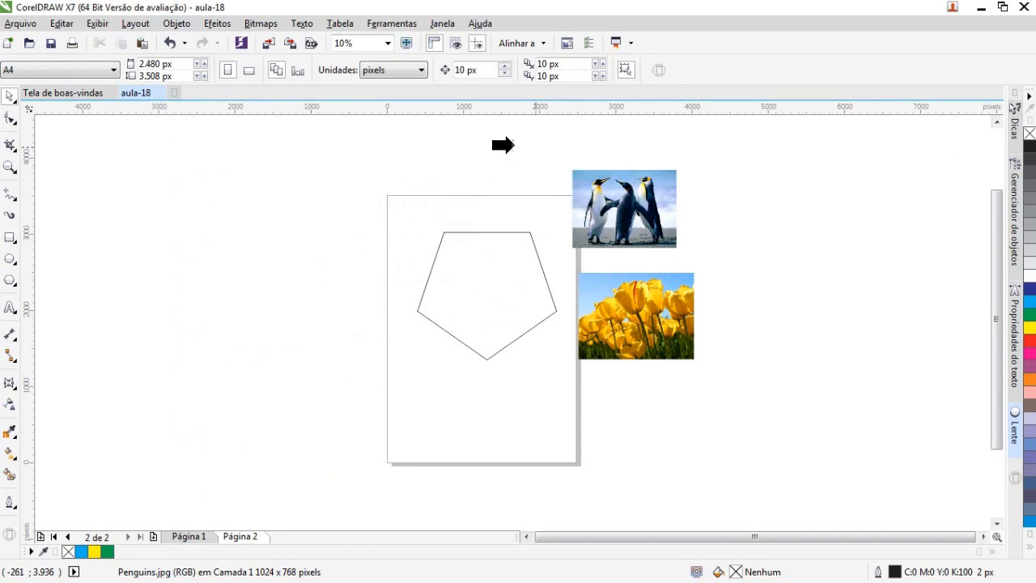
pyautogui.click(480, 284)
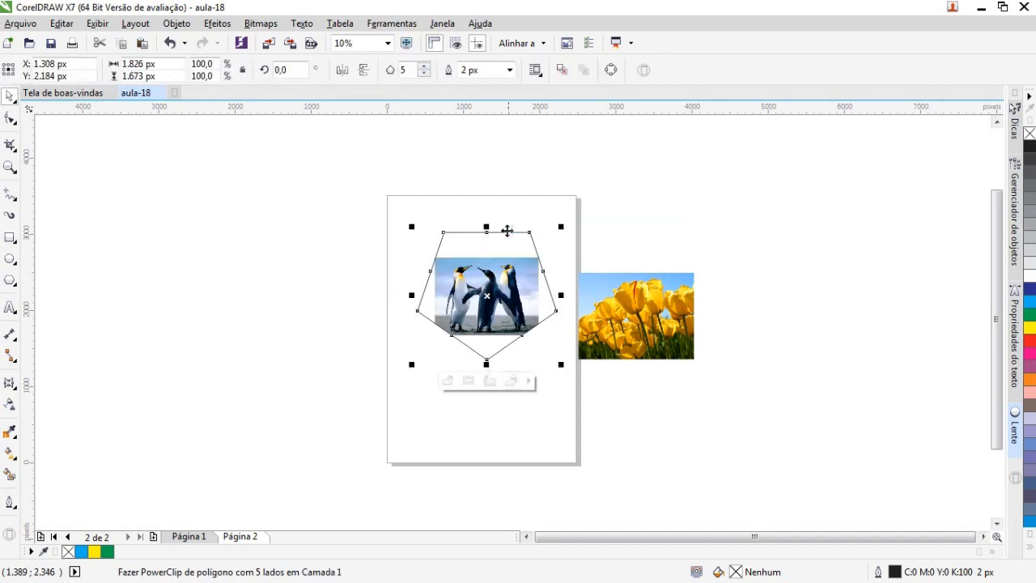
# Move the pentagon containing the penguins photo slightly up and to the left on the page
pyautogui.click(483, 415)
pyautogui.moveTo(492, 292)
pyautogui.mouseDown()
pyautogui.moveTo(455, 242)
pyautogui.moveTo(430, 279)
pyautogui.moveTo(465, 241)
pyautogui.moveTo(462, 280)
pyautogui.moveTo(504, 295)
pyautogui.moveTo(478, 286)
pyautogui.mouseUp()
pyautogui.click(645, 214)
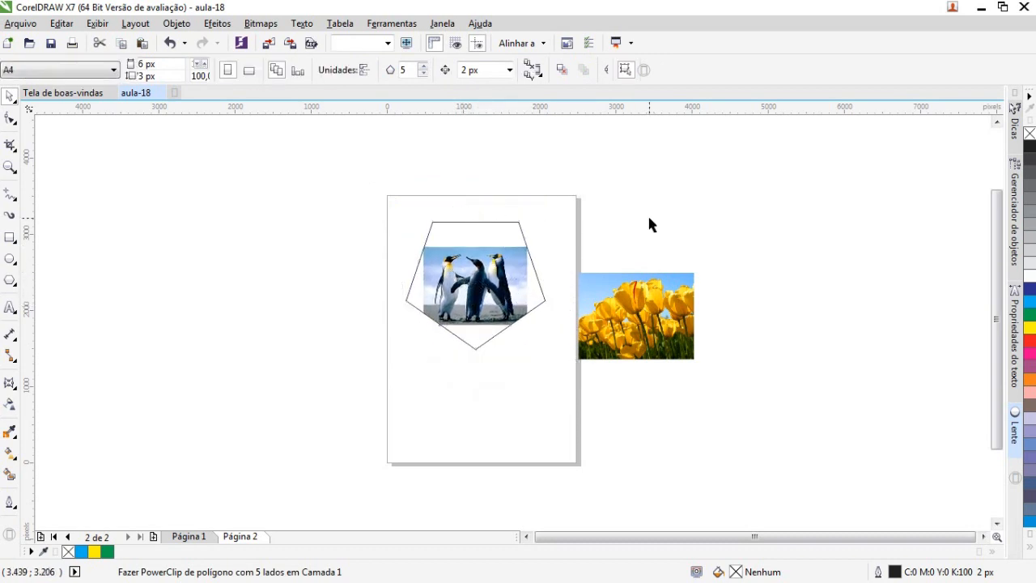
# Place the tulips photo inside the same pentagon as a PowerClip
pyautogui.click(654, 334)
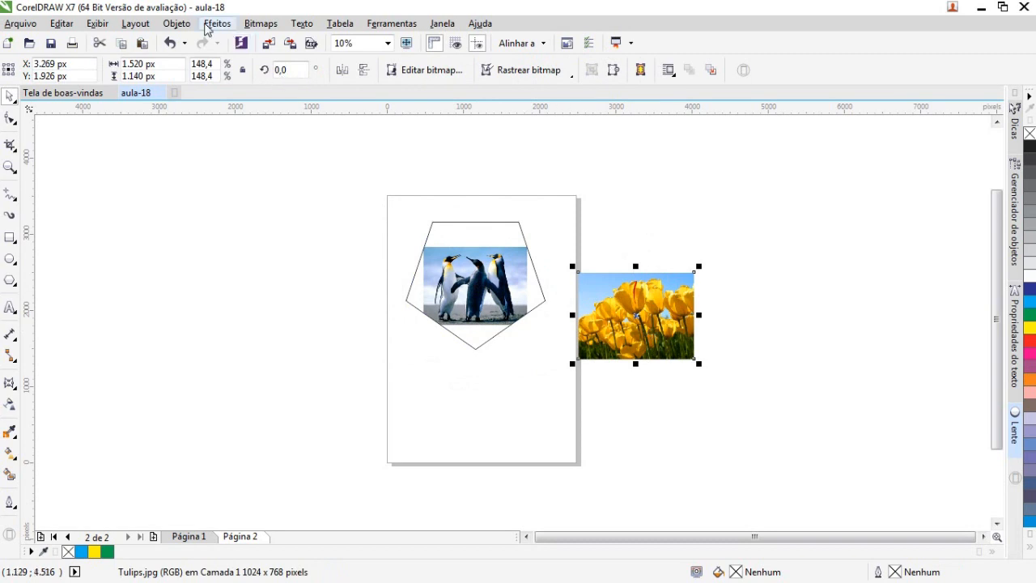
pyautogui.click(175, 25)
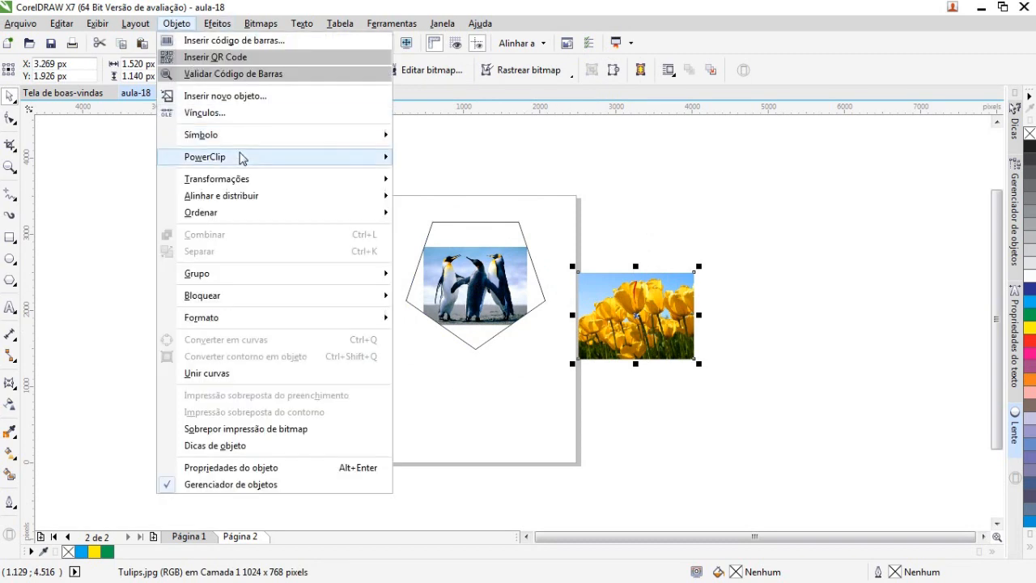
pyautogui.moveTo(259, 161)
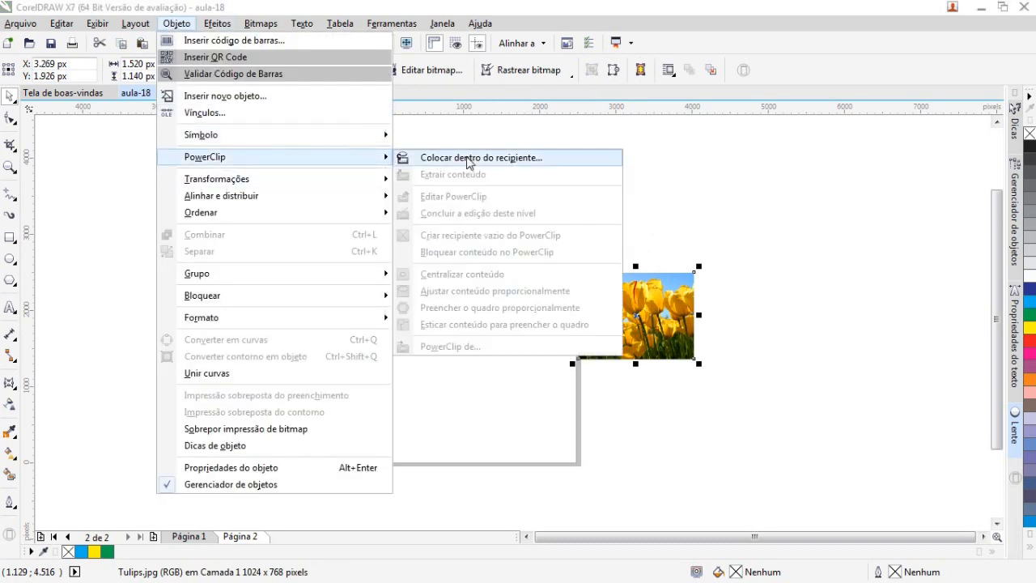
pyautogui.click(466, 158)
pyautogui.click(465, 246)
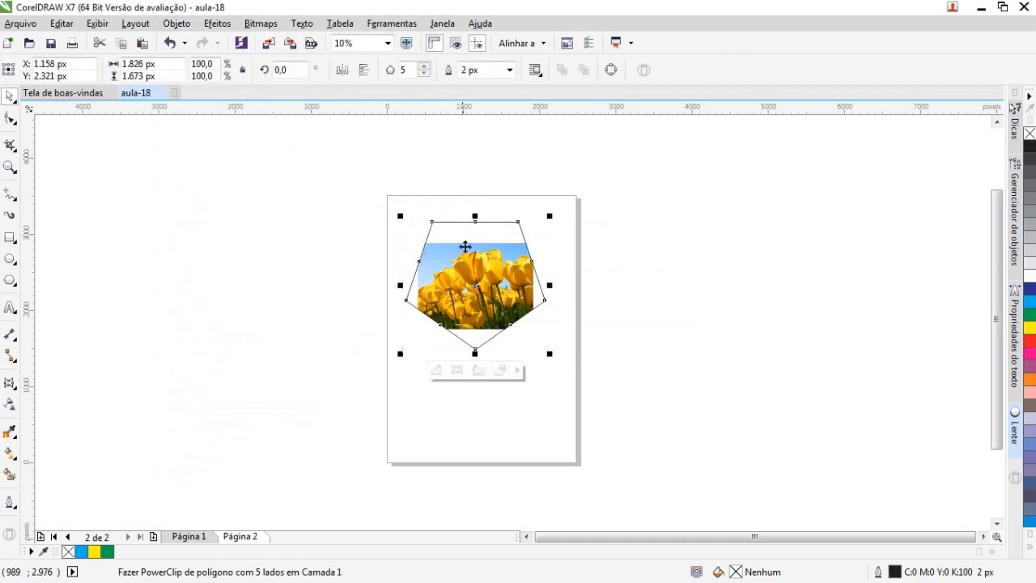
# Move the filled pentagon up and enlarge it, stretching its width, to about 4,260 × 2,469 px
pyautogui.moveTo(465, 246); pyautogui.dragTo(504, 199)
pyautogui.moveTo(590, 307); pyautogui.dragTo(654, 375)
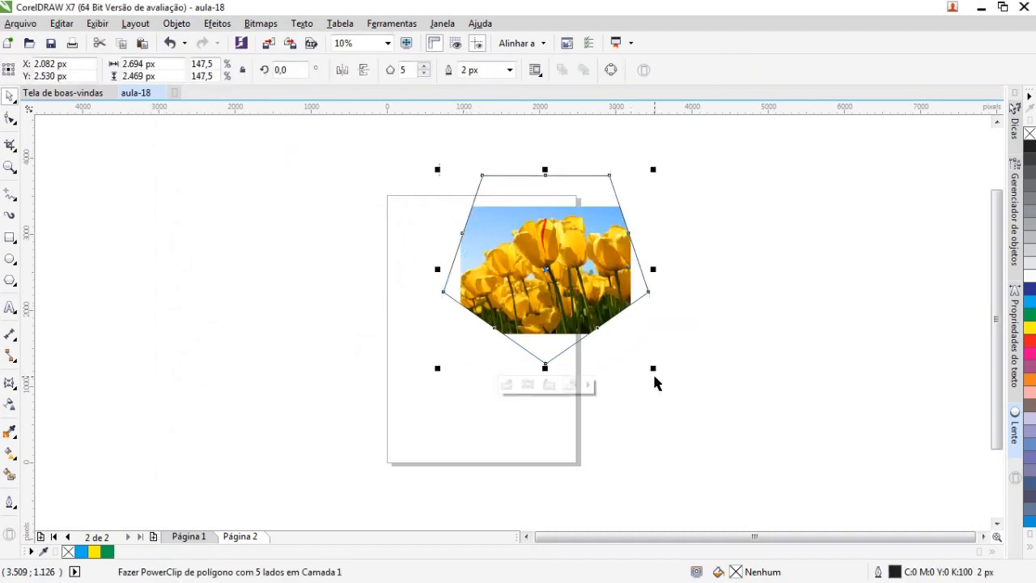
pyautogui.moveTo(437, 269); pyautogui.dragTo(313, 252)
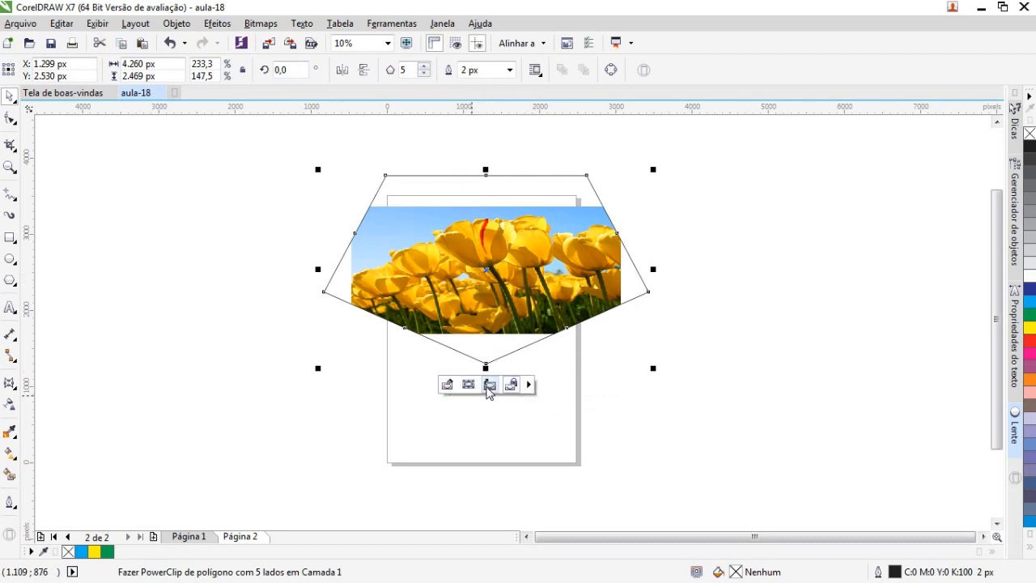
# Edit the pentagon's PowerClip contents so the tulips photo sits directly above the penguins photo, and finish editing
pyautogui.click(446, 385)
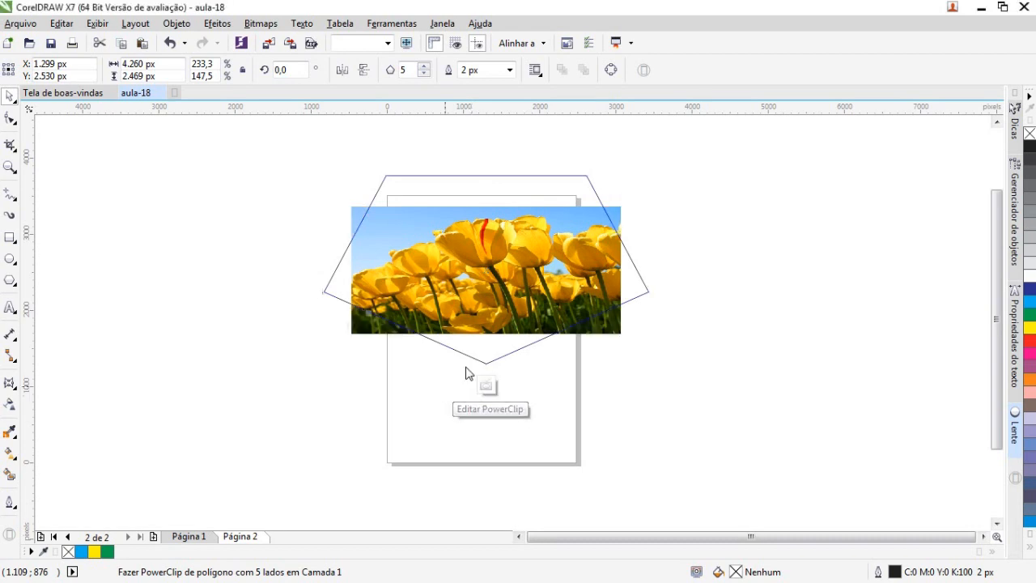
pyautogui.click(490, 241)
pyautogui.moveTo(486, 273); pyautogui.dragTo(543, 227)
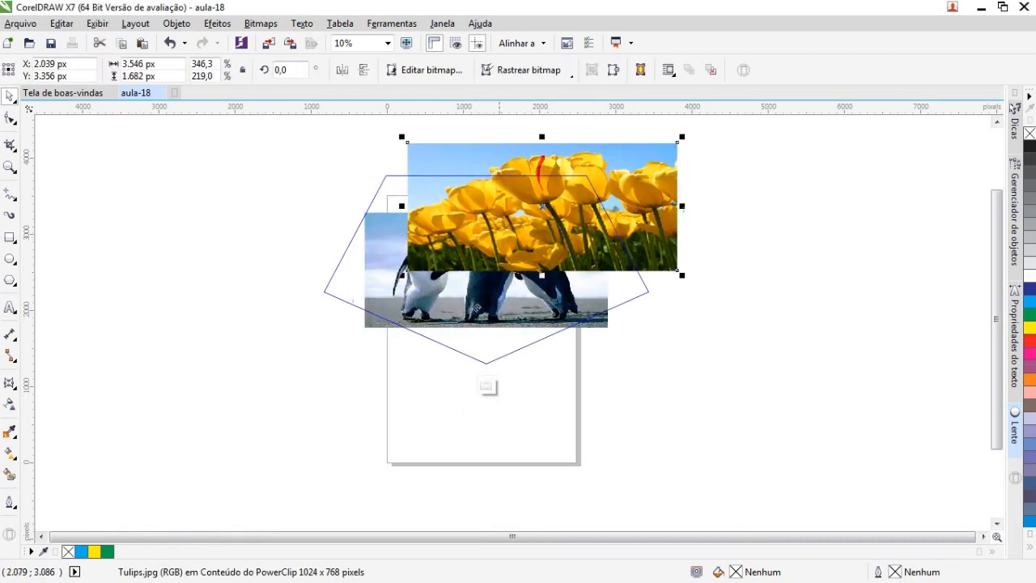
pyautogui.click(460, 305)
pyautogui.moveTo(483, 287); pyautogui.dragTo(474, 353)
pyautogui.moveTo(524, 236)
pyautogui.mouseDown()
pyautogui.moveTo(488, 222)
pyautogui.moveTo(518, 231)
pyautogui.mouseUp()
pyautogui.moveTo(496, 318); pyautogui.dragTo(508, 309)
pyautogui.click(712, 448)
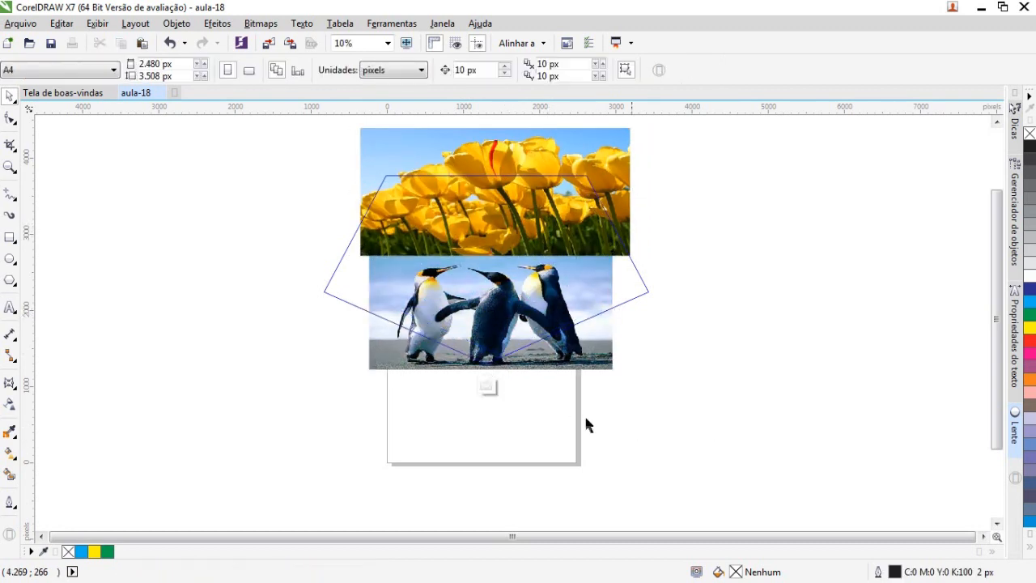
pyautogui.click(485, 387)
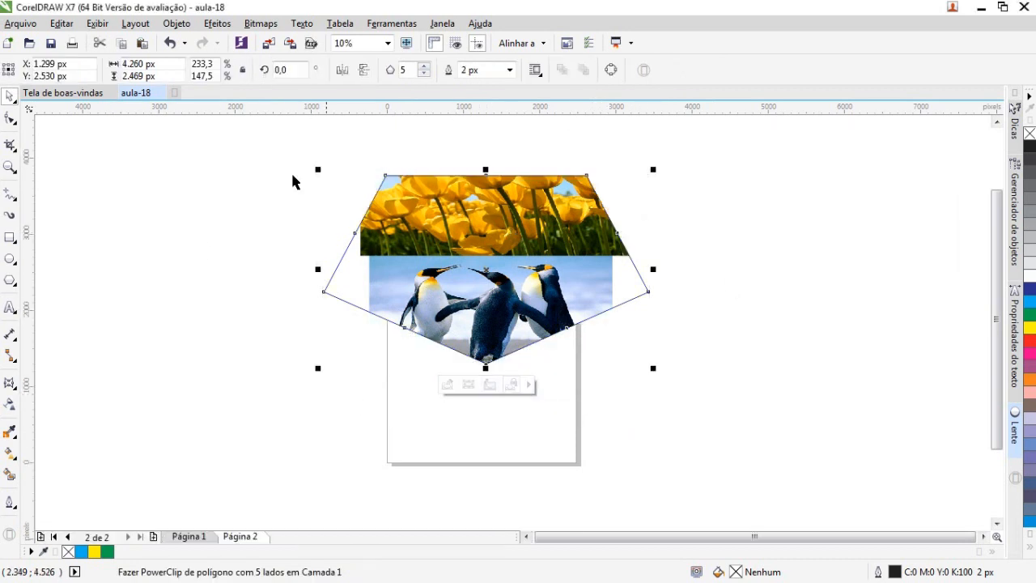
# Move the PowerClip contents left, enlarge and widen them to about 4,774 × 3,721 px inside the pentagon, and deselect
pyautogui.click(469, 385)
pyautogui.moveTo(466, 313)
pyautogui.mouseDown()
pyautogui.moveTo(441, 301)
pyautogui.moveTo(488, 312)
pyautogui.moveTo(438, 317)
pyautogui.moveTo(457, 319)
pyautogui.mouseUp()
pyautogui.moveTo(345, 381); pyautogui.dragTo(294, 404)
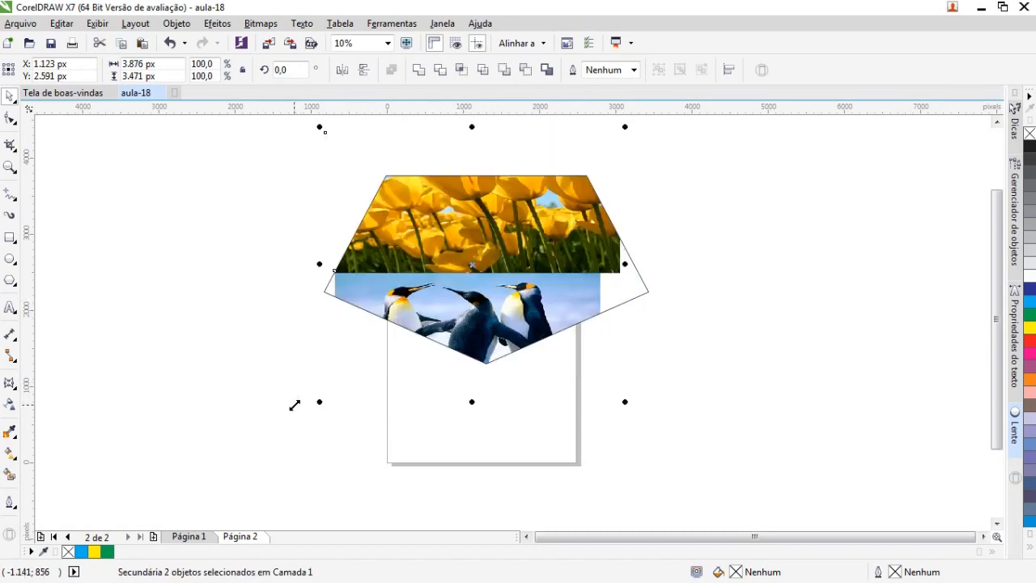
pyautogui.moveTo(625, 403); pyautogui.dragTo(677, 419)
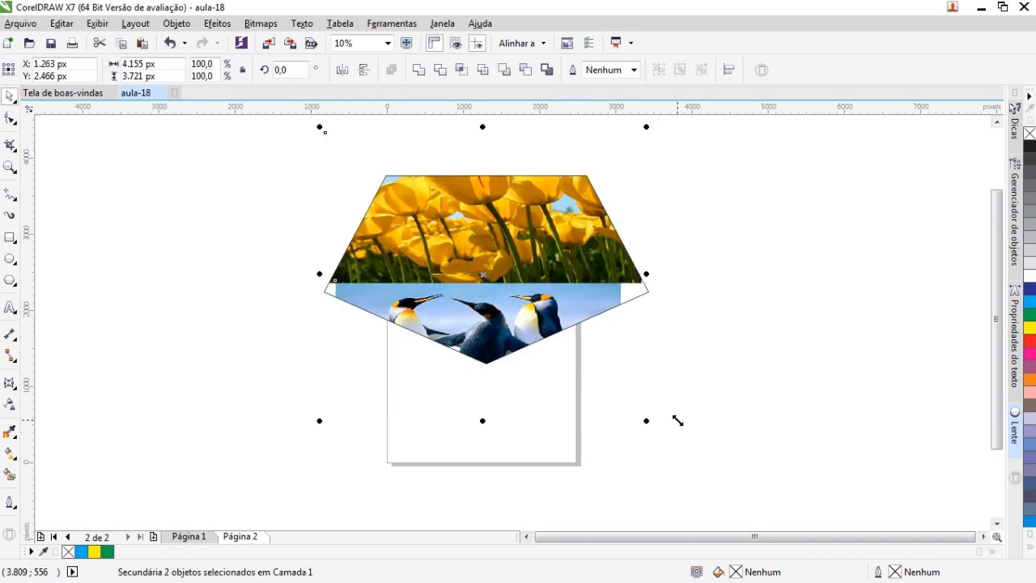
pyautogui.moveTo(646, 276); pyautogui.dragTo(671, 279)
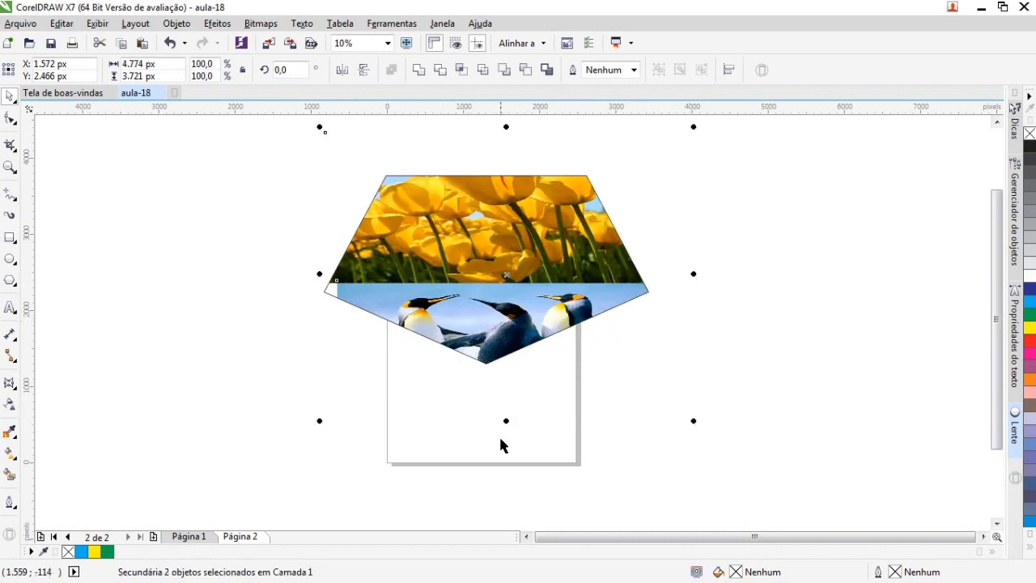
pyautogui.click(779, 377)
# Stretch the pentagon's PowerClip contents to fill the frame, and deselect
pyautogui.click(537, 304)
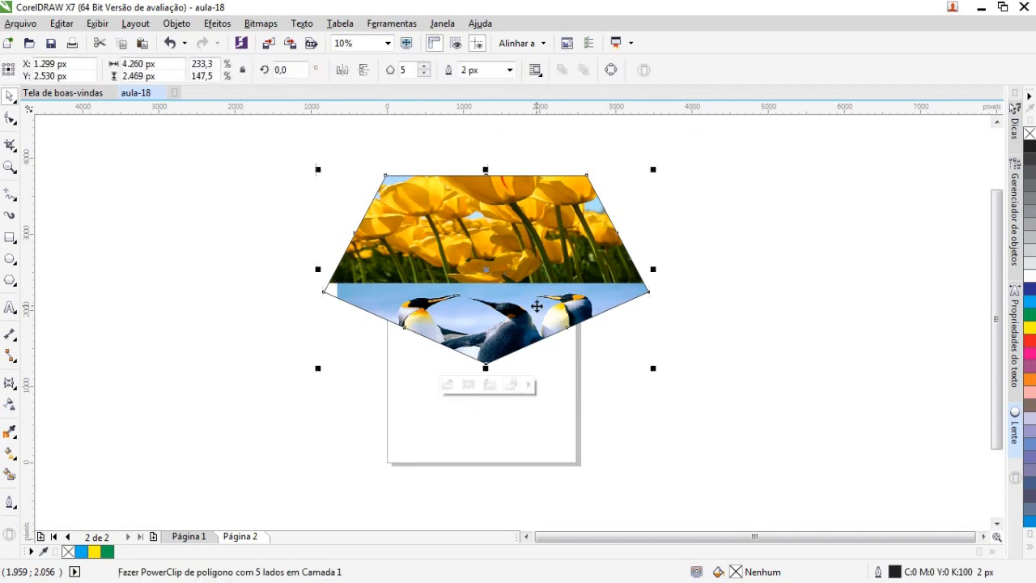
pyautogui.click(531, 388)
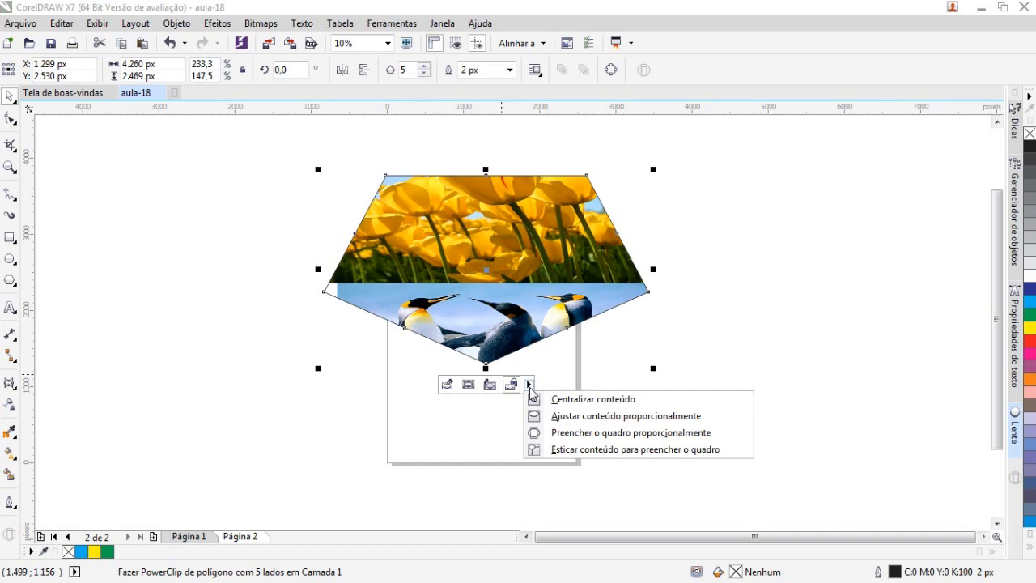
pyautogui.click(536, 449)
pyautogui.click(728, 354)
# Move the filled pentagon beyond the page's right edge, to about X 3,939 and Y 2,790 px, and deselect it
pyautogui.click(575, 294)
pyautogui.moveTo(576, 294); pyautogui.dragTo(767, 274)
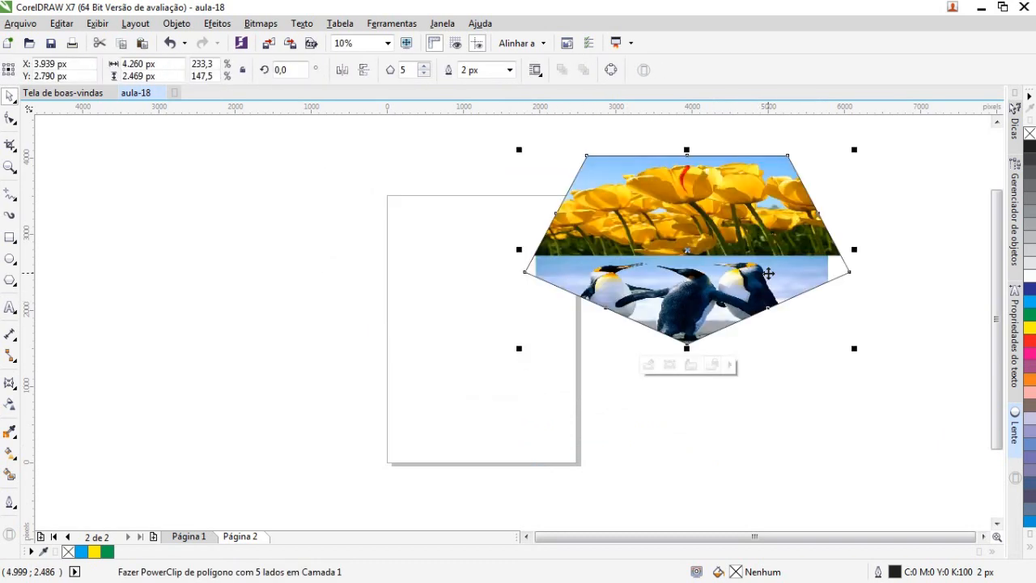
pyautogui.click(393, 241)
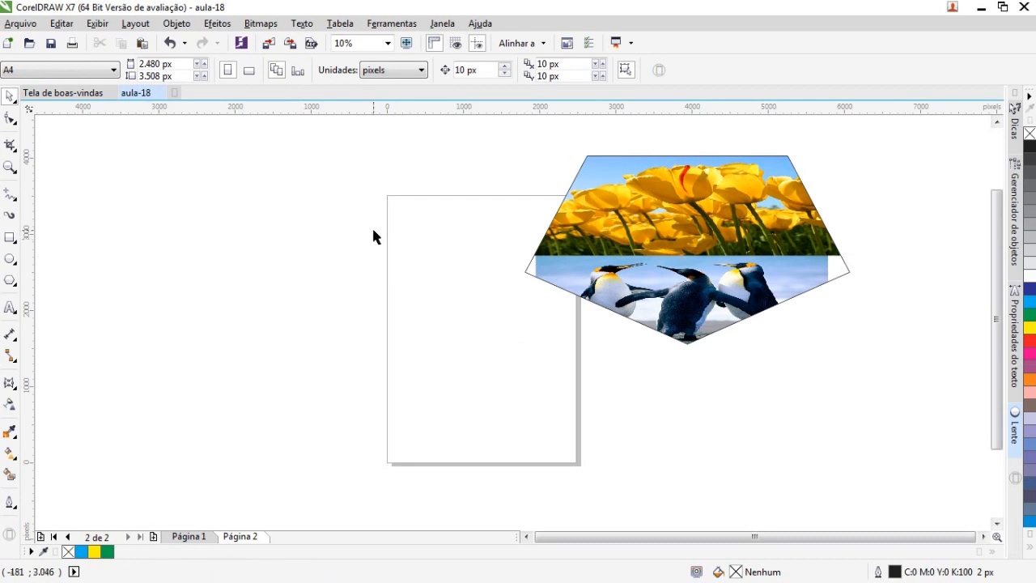
# Draw a circle about 3,570 × 3,590 px beside the page's left edge, filled yellow and without an outline
pyautogui.click(9, 261)
pyautogui.moveTo(359, 466); pyautogui.dragTo(88, 193)
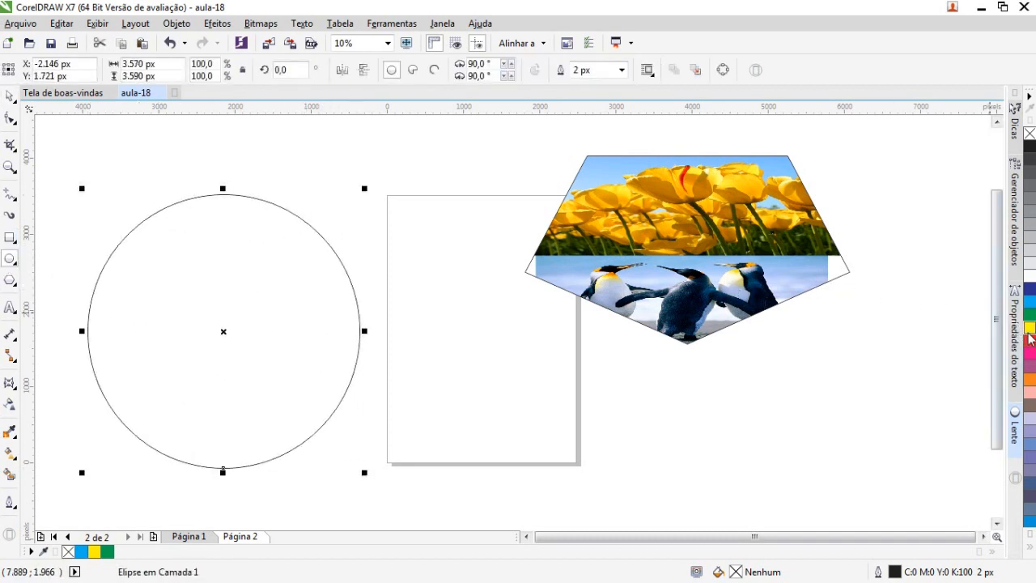
pyautogui.click(1029, 328)
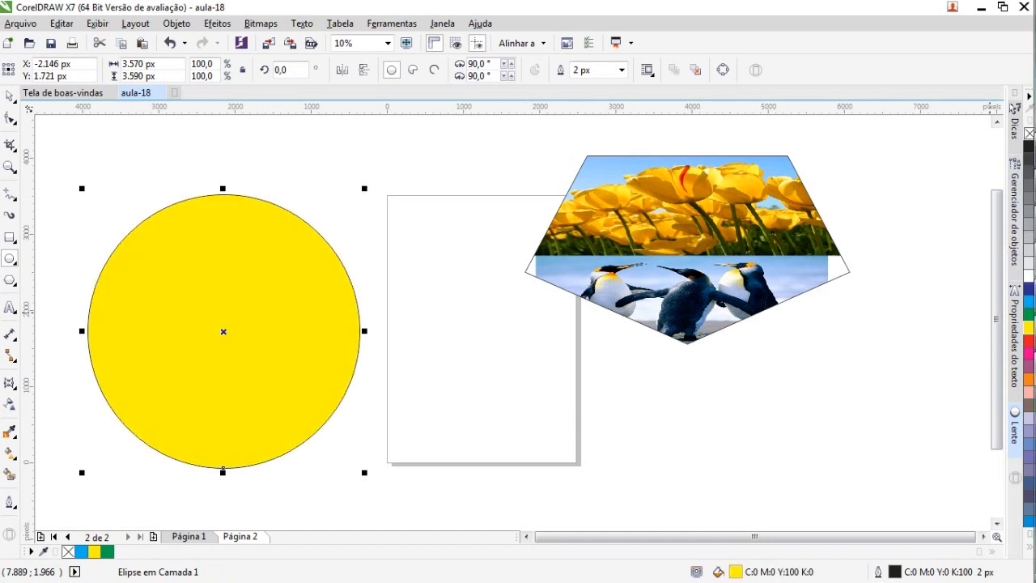
pyautogui.rightClick(1013, 113)
pyautogui.click(684, 6)
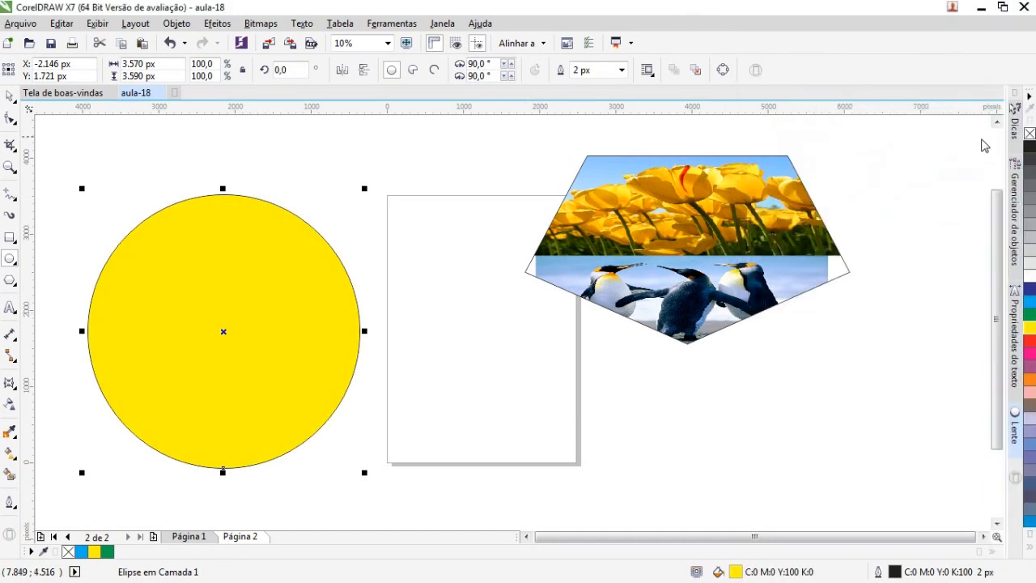
pyautogui.rightClick(1029, 133)
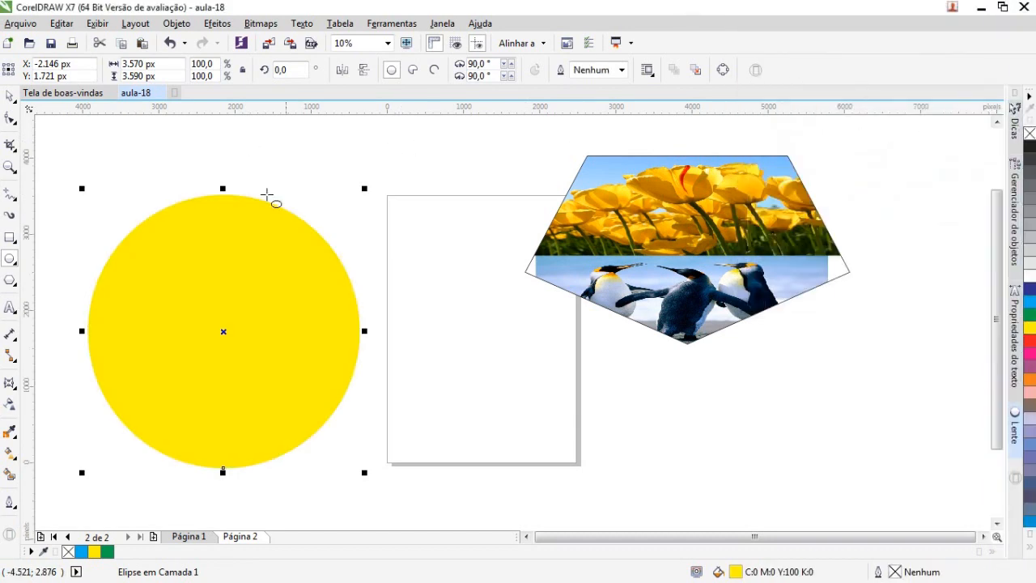
# Draw an ellipse about 1,420 × 810 px in the yellow circle's upper right area and rotate it to about 332.3°
pyautogui.click(9, 258)
pyautogui.moveTo(308, 282); pyautogui.dragTo(201, 220)
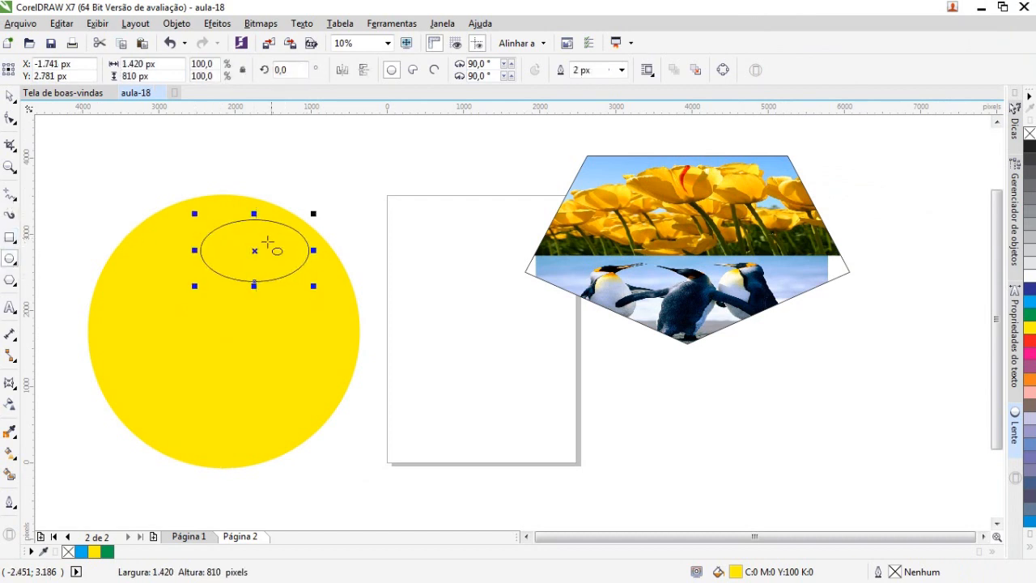
pyautogui.press('space')
pyautogui.click(277, 276)
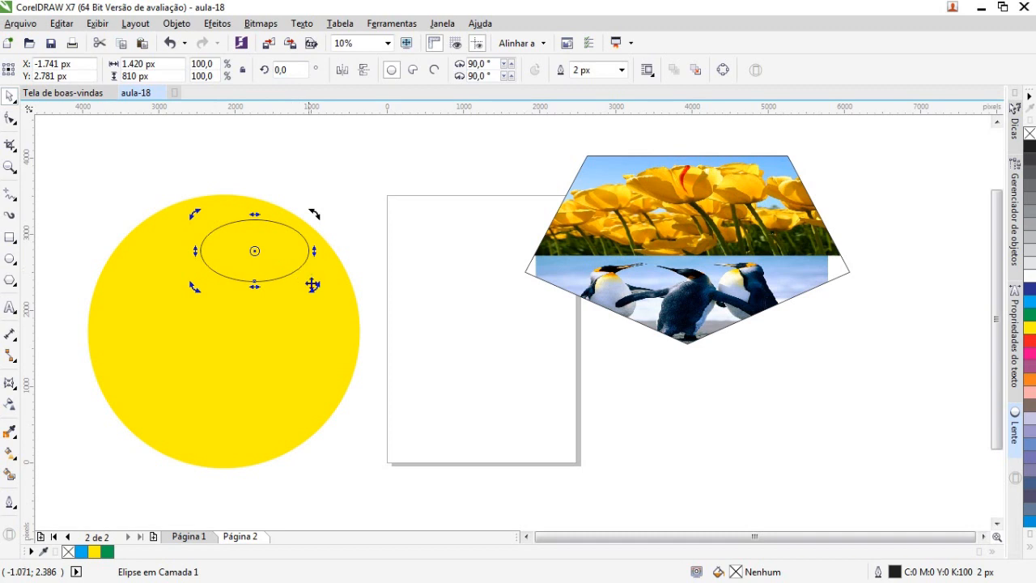
pyautogui.moveTo(315, 293); pyautogui.dragTo(297, 324)
pyautogui.click(9, 118)
pyautogui.moveTo(240, 279); pyautogui.dragTo(227, 260)
pyautogui.moveTo(217, 219); pyautogui.dragTo(223, 216)
pyautogui.hotkey('ctrl', 'z')
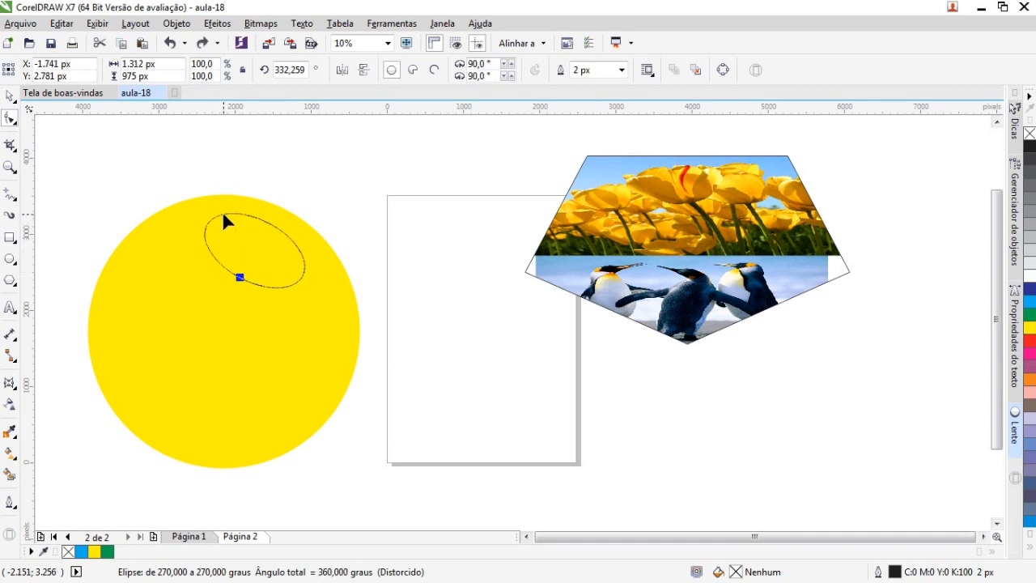
# Convert the rotated ellipse to curves and pull its end nodes outward into a leaf shape about 1,477 × 1,050 px
pyautogui.hotkey('ctrl', 'q')
pyautogui.hotkey('ctrl', 'z')
pyautogui.hotkey('ctrl', 'shift', 'z')
pyautogui.moveTo(204, 224)
pyautogui.mouseDown()
pyautogui.moveTo(218, 210)
pyautogui.moveTo(207, 224)
pyautogui.mouseUp()
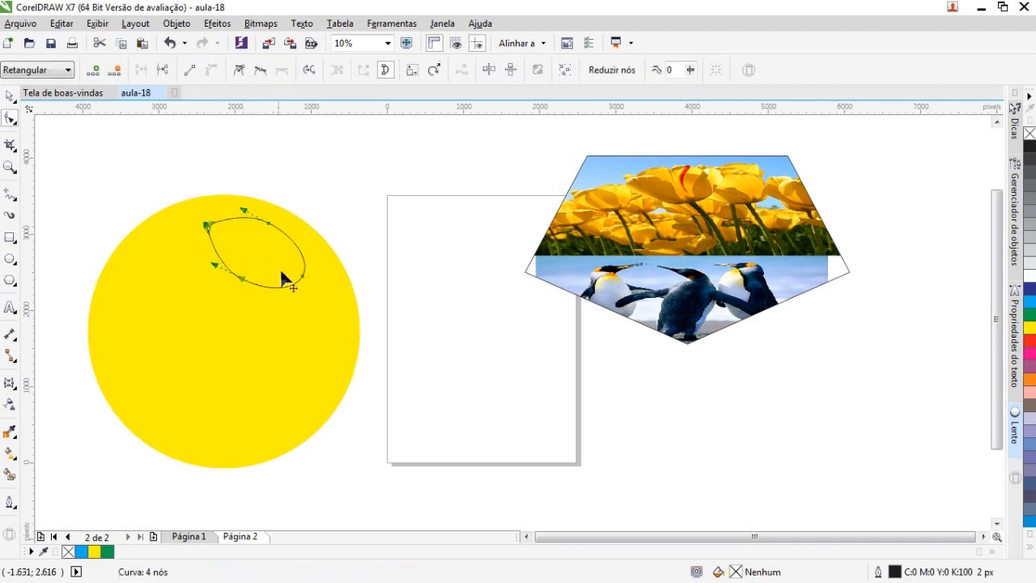
pyautogui.click(302, 276)
pyautogui.moveTo(306, 277); pyautogui.dragTo(319, 296)
pyautogui.click(10, 95)
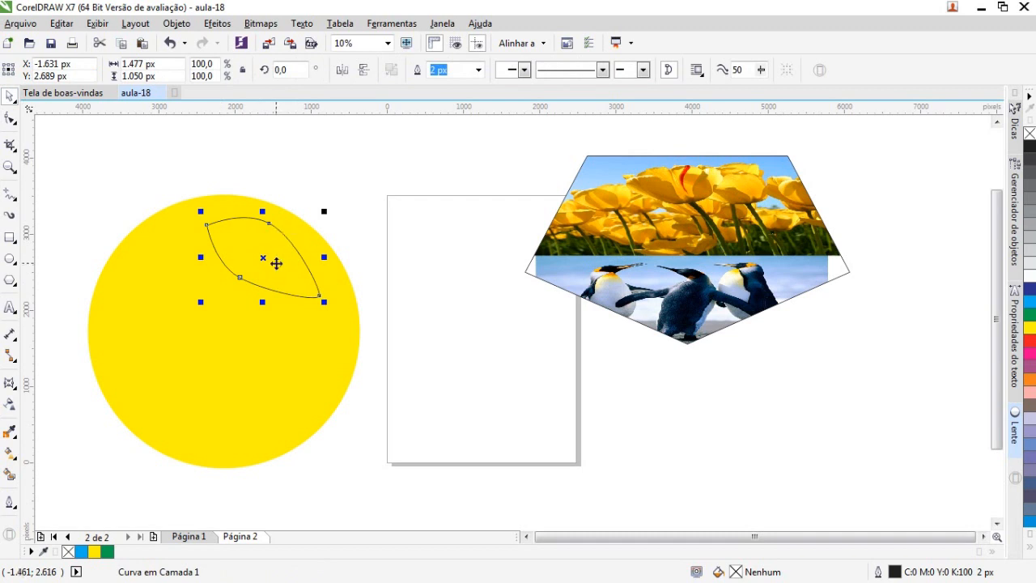
# Show the Lens settings and apply the Aumentar brilho lens at 50% to the leaf shape
pyautogui.click(217, 24)
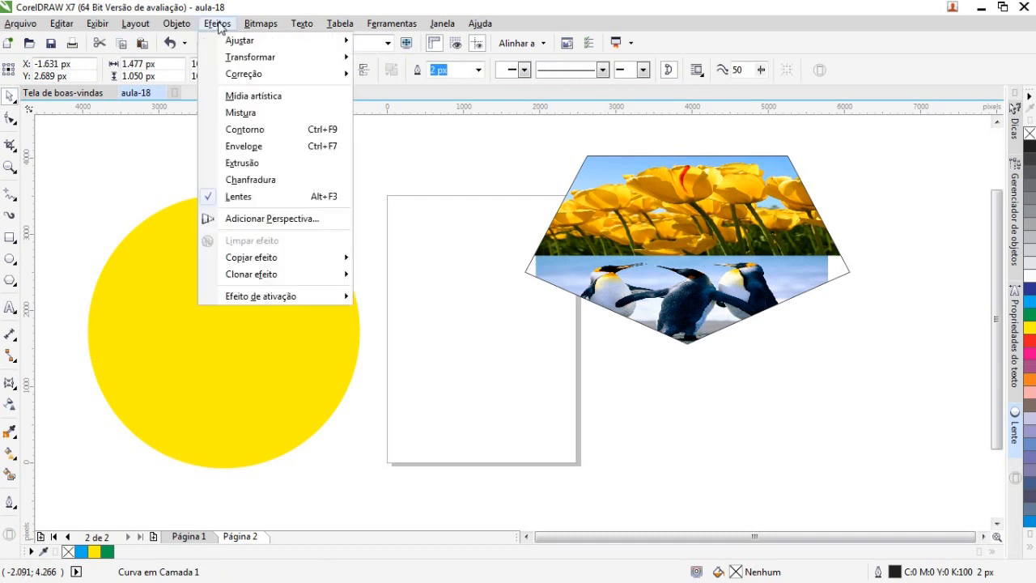
pyautogui.click(249, 196)
pyautogui.click(217, 23)
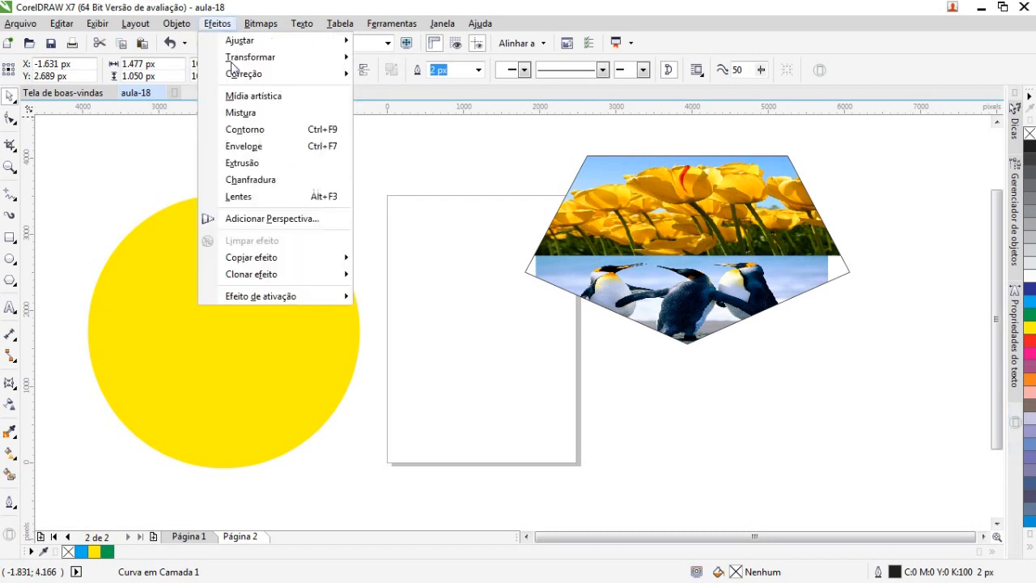
pyautogui.click(237, 197)
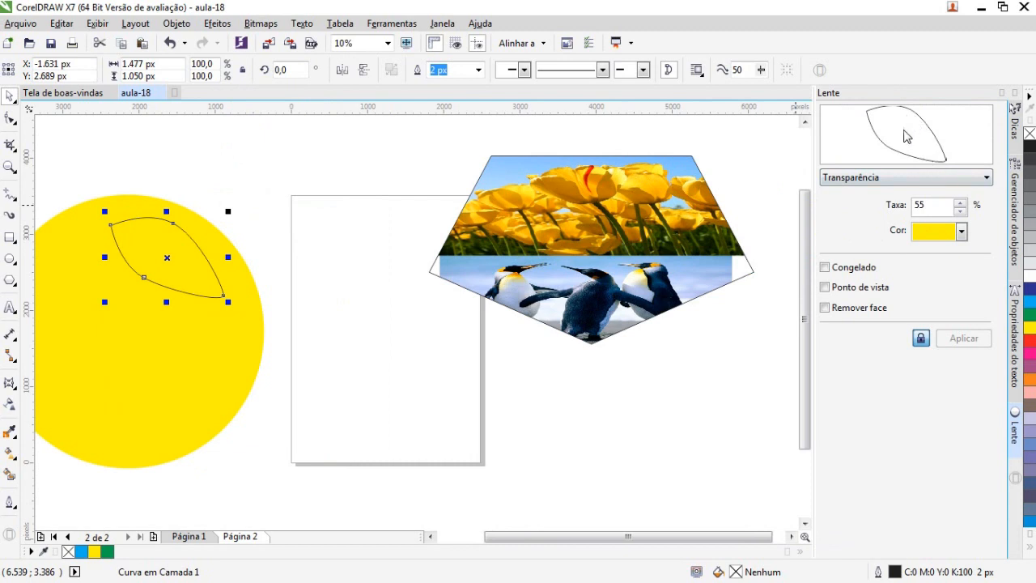
pyautogui.click(886, 178)
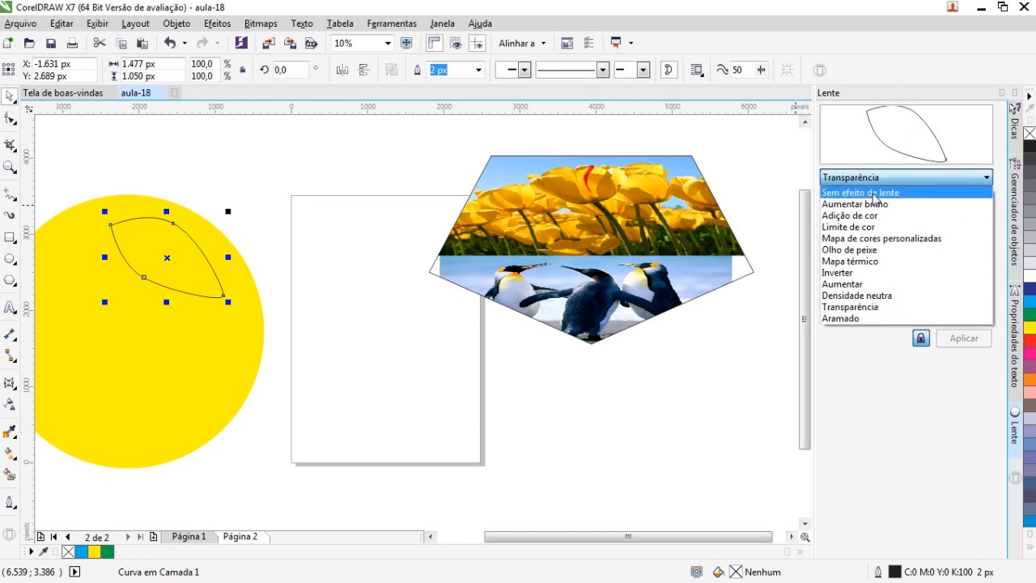
pyautogui.click(872, 205)
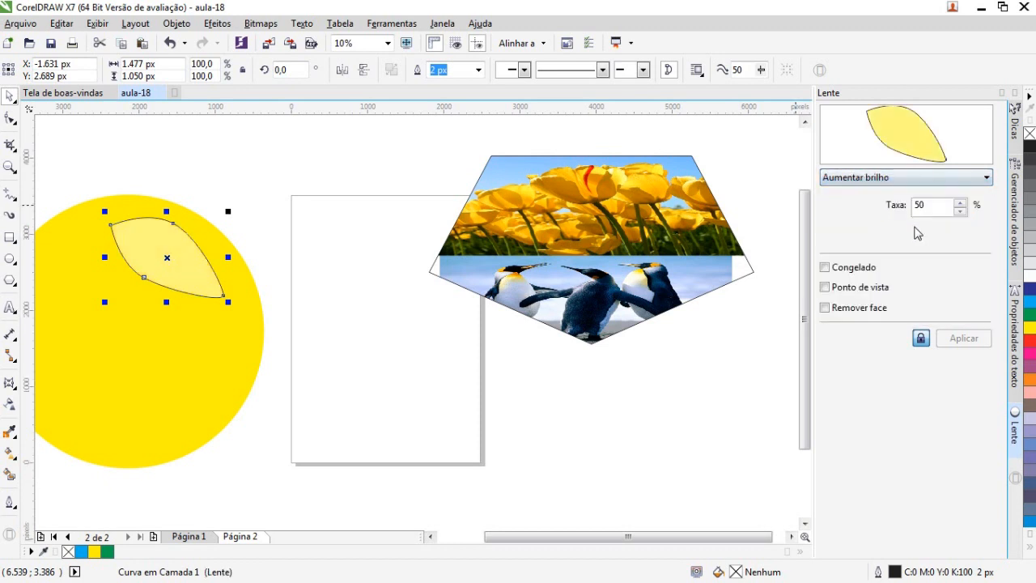
# Remove the leaf shape's outline and move it slightly right and down on the yellow circle
pyautogui.rightClick(1028, 135)
pyautogui.click(342, 156)
pyautogui.click(190, 265)
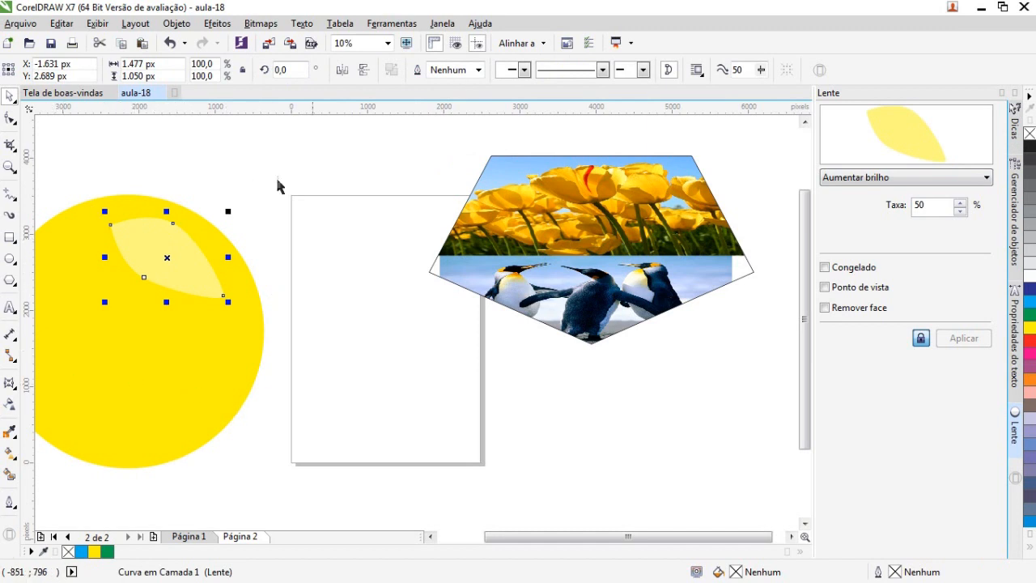
pyautogui.moveTo(191, 279); pyautogui.dragTo(214, 278)
# Apply the Adição de cor lens at 50% to the leaf shape with a different lens colour, and move it slightly up
pyautogui.click(860, 179)
pyautogui.click(897, 180)
pyautogui.click(890, 179)
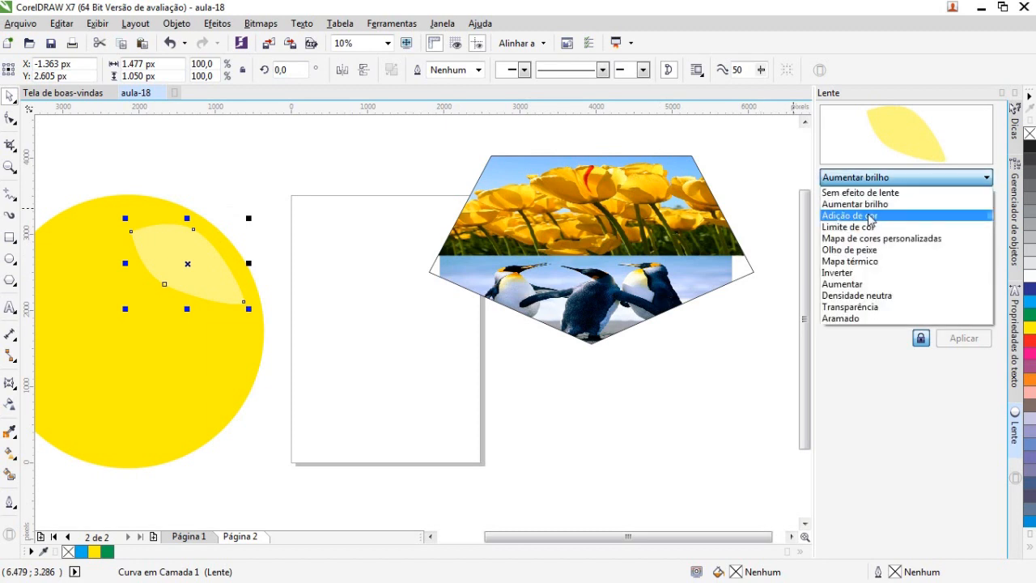
pyautogui.click(850, 216)
pyautogui.click(935, 232)
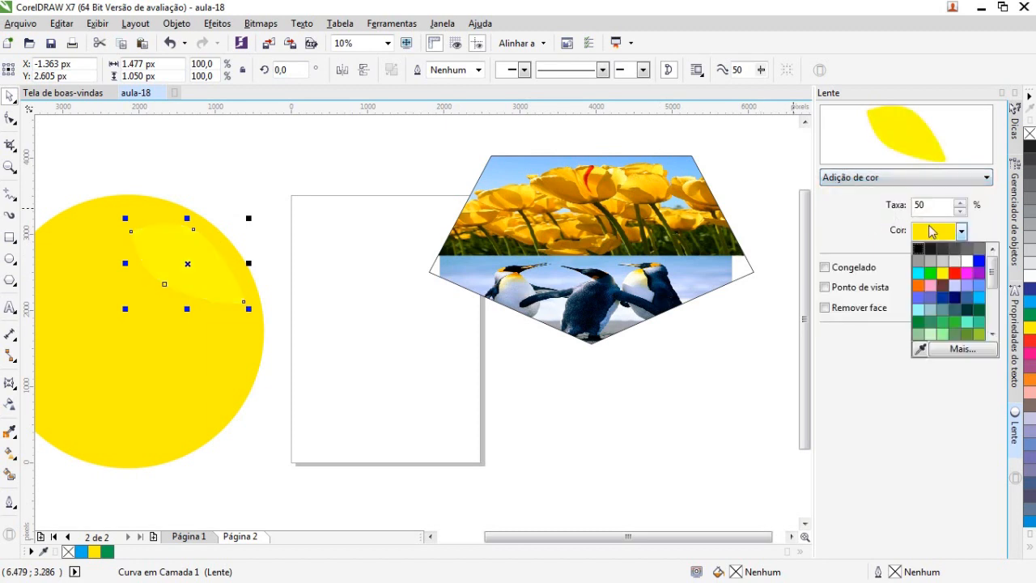
pyautogui.click(945, 267)
pyautogui.moveTo(197, 289)
pyautogui.mouseDown()
pyautogui.moveTo(548, 254)
pyautogui.moveTo(215, 280)
pyautogui.moveTo(194, 271)
pyautogui.mouseUp()
# Try the Limite de cor lens on the leaf shape, and replace it with Mapa de cores personalizadas
pyautogui.click(859, 176)
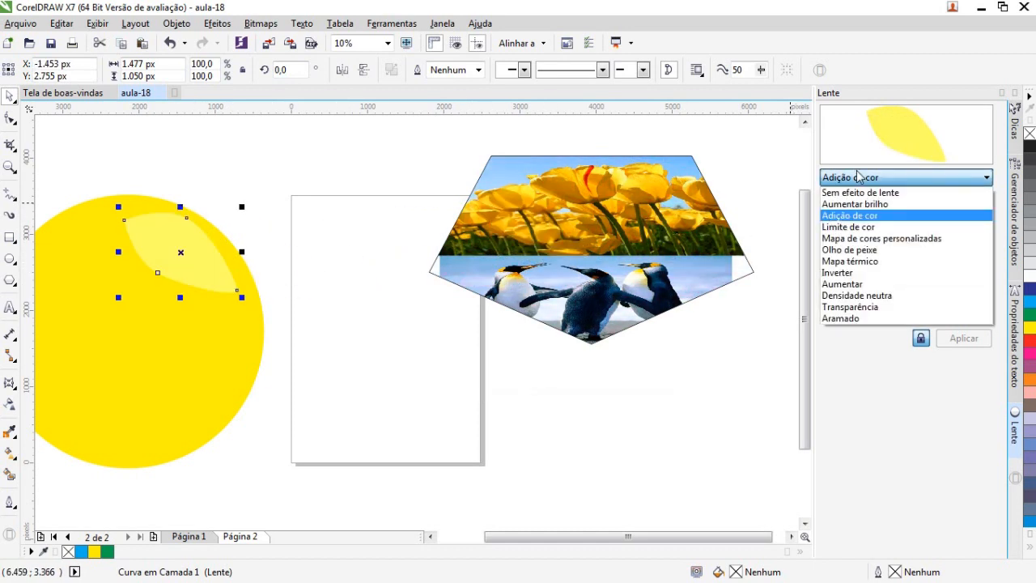
pyautogui.click(850, 226)
pyautogui.click(861, 178)
pyautogui.click(850, 234)
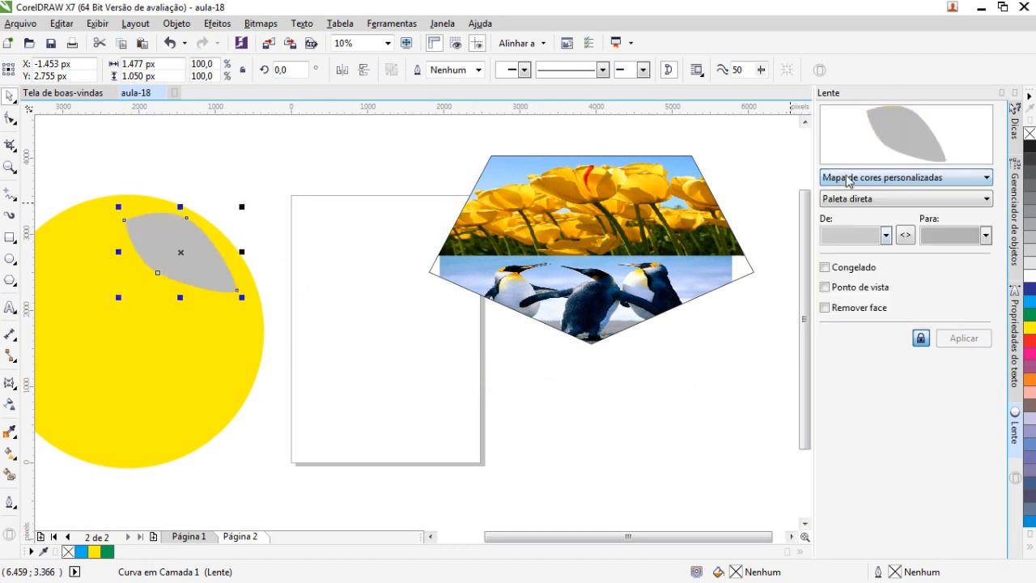
# Apply the Inverter lens to the leaf shape and move it slightly right and down
pyautogui.click(847, 179)
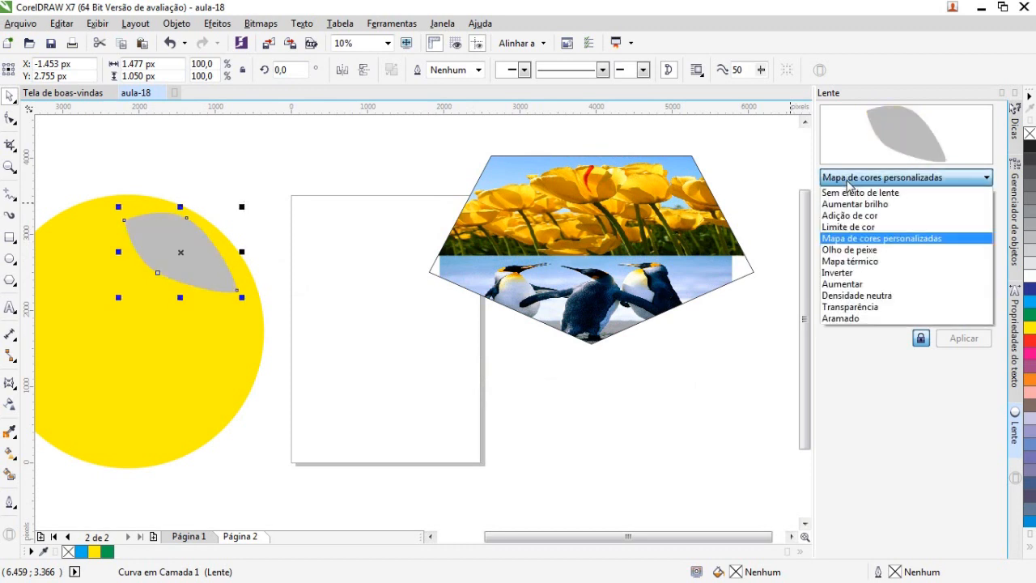
pyautogui.click(837, 273)
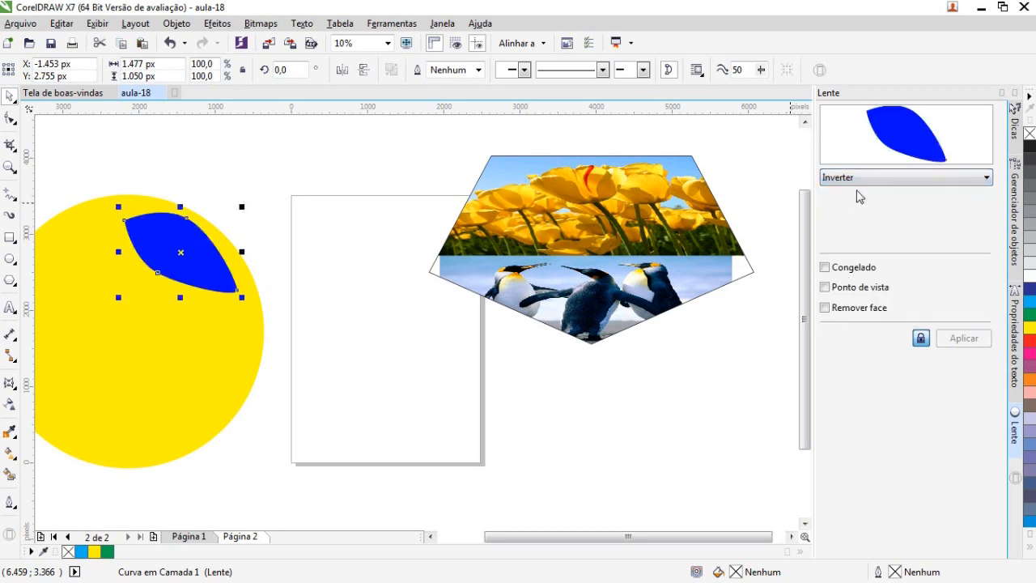
pyautogui.moveTo(209, 272)
pyautogui.mouseDown()
pyautogui.moveTo(429, 263)
pyautogui.moveTo(589, 240)
pyautogui.moveTo(607, 284)
pyautogui.moveTo(566, 253)
pyautogui.moveTo(605, 301)
pyautogui.moveTo(634, 294)
pyautogui.moveTo(567, 303)
pyautogui.moveTo(696, 311)
pyautogui.moveTo(547, 301)
pyautogui.moveTo(599, 295)
pyautogui.moveTo(619, 220)
pyautogui.moveTo(631, 221)
pyautogui.moveTo(635, 174)
pyautogui.moveTo(603, 301)
pyautogui.moveTo(671, 306)
pyautogui.moveTo(736, 247)
pyautogui.moveTo(216, 279)
pyautogui.mouseUp()
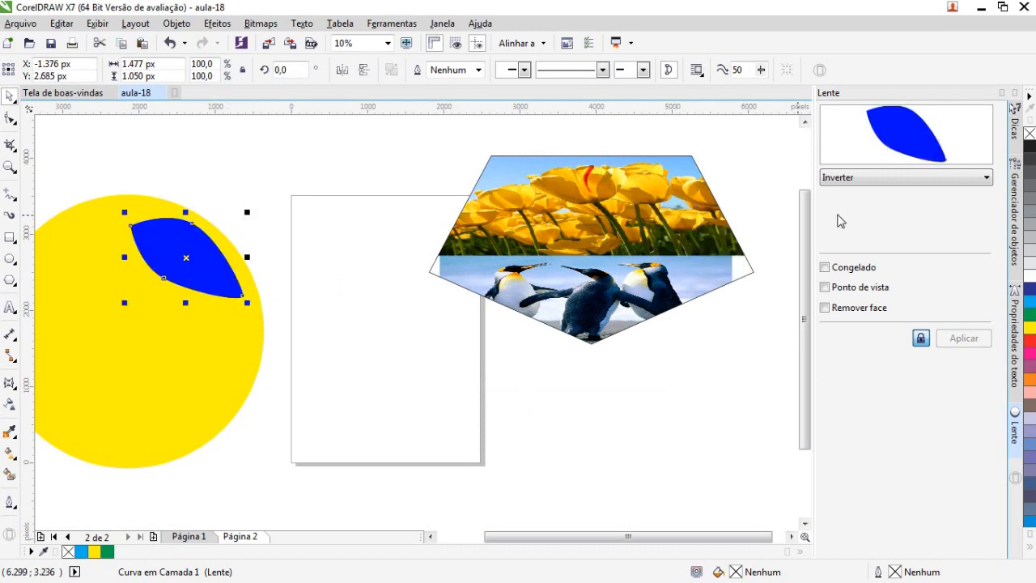
# Apply the Transparência lens at 50% in white to the leaf shape and move it slightly down
pyautogui.click(841, 178)
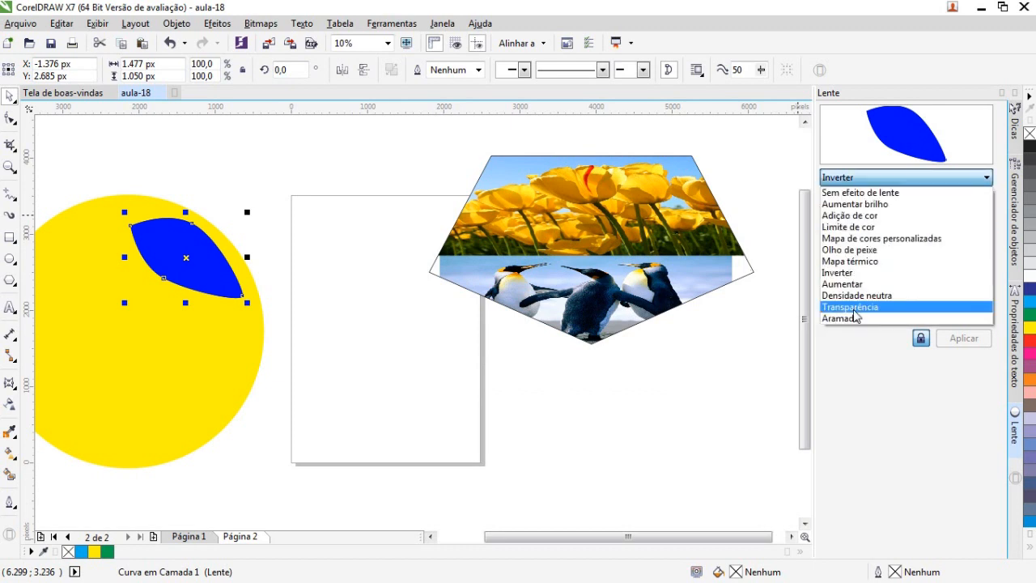
pyautogui.click(861, 307)
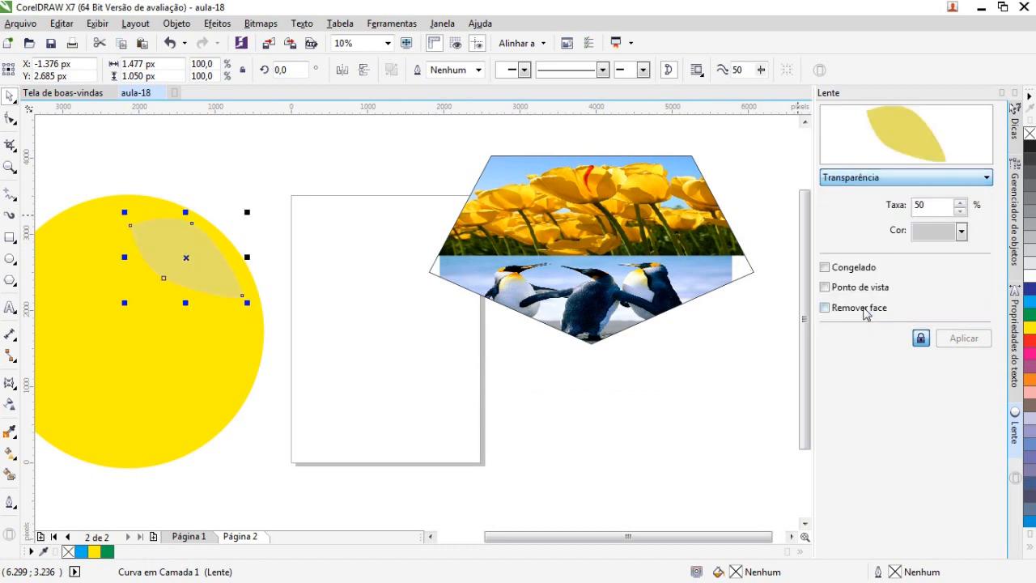
pyautogui.click(960, 231)
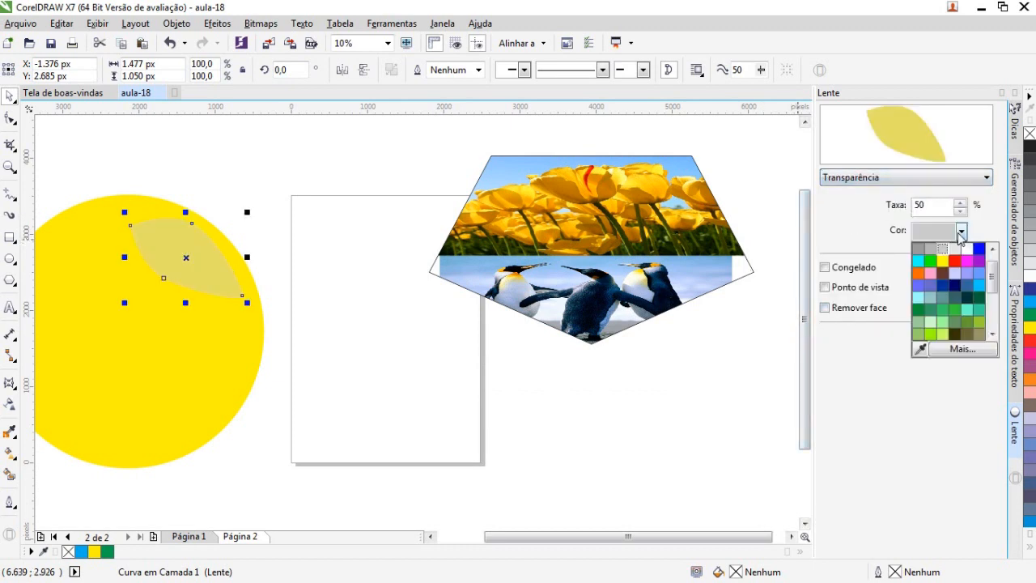
pyautogui.click(955, 248)
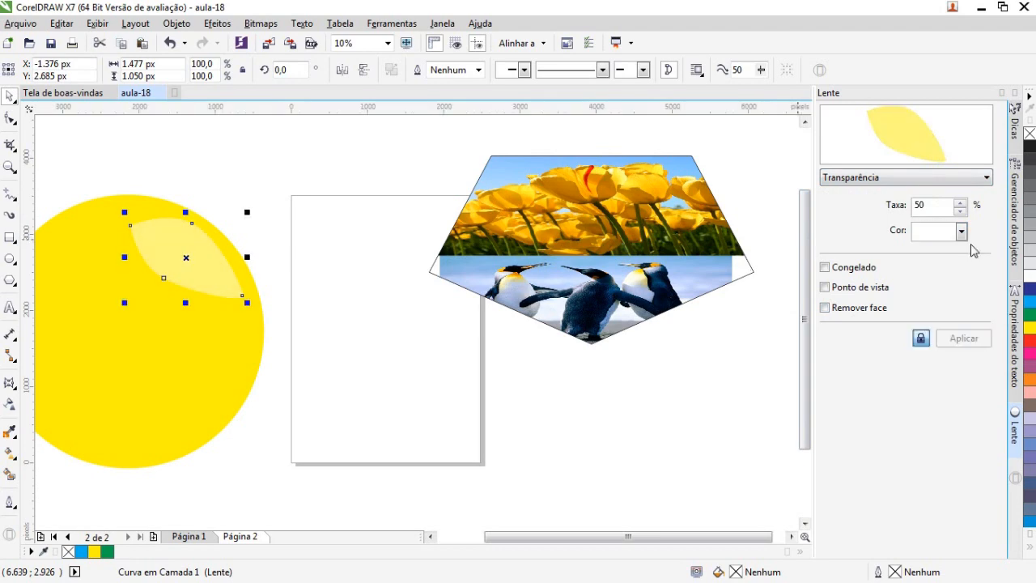
pyautogui.moveTo(224, 281)
pyautogui.mouseDown()
pyautogui.moveTo(212, 278)
pyautogui.moveTo(474, 346)
pyautogui.moveTo(558, 262)
pyautogui.moveTo(613, 240)
pyautogui.moveTo(213, 275)
pyautogui.moveTo(214, 285)
pyautogui.mouseUp()
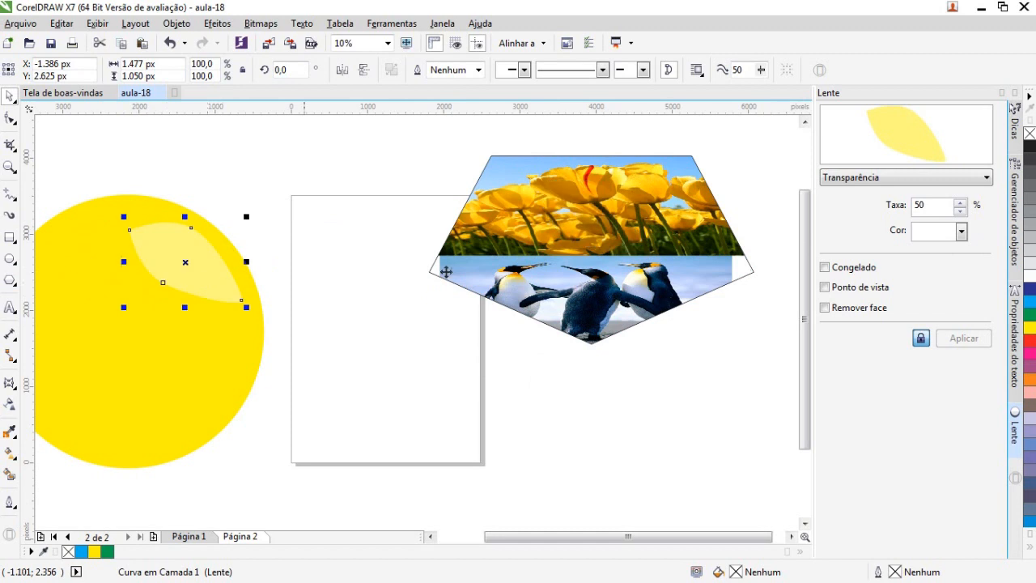
# Raise the rate of the leaf shape's Transparência lens to 75%
pyautogui.click(875, 179)
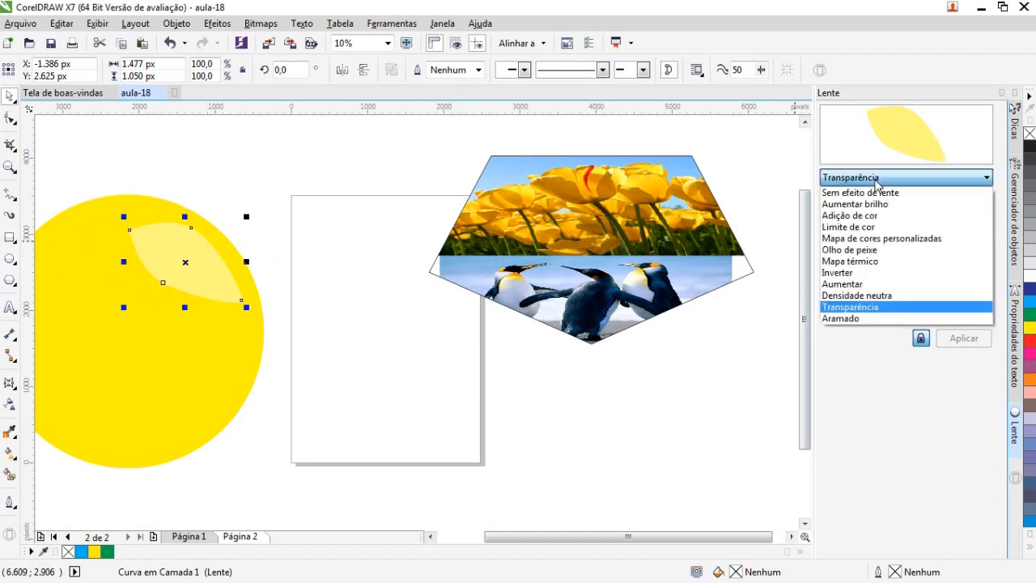
pyautogui.click(876, 178)
pyautogui.click(876, 178)
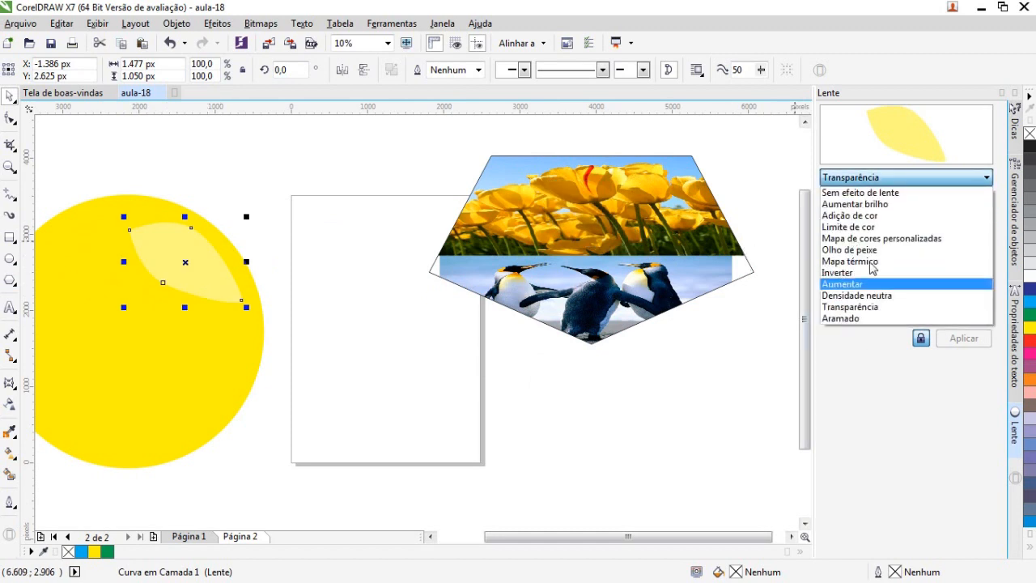
pyautogui.click(862, 180)
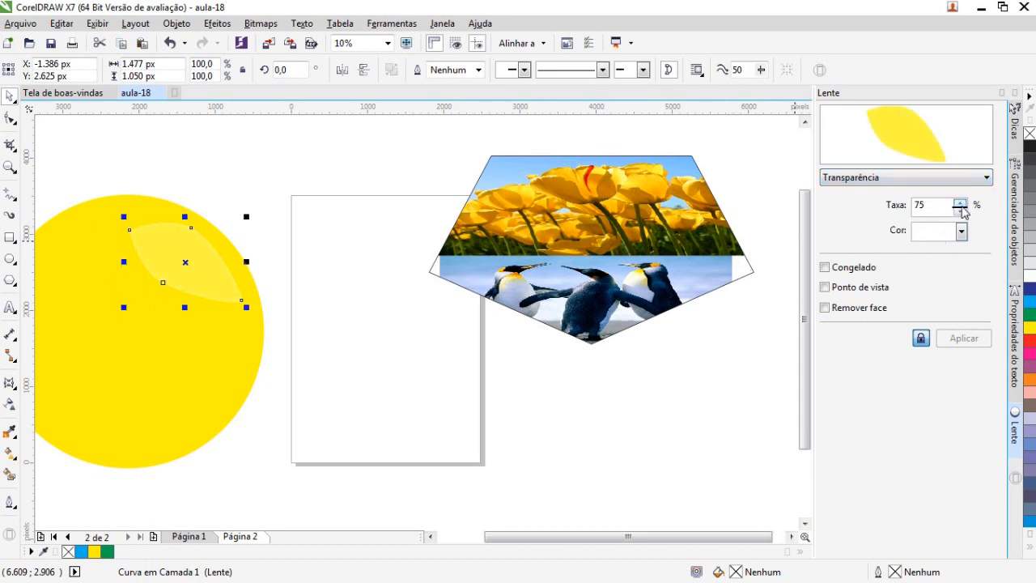
pyautogui.click(959, 233)
pyautogui.click(959, 233)
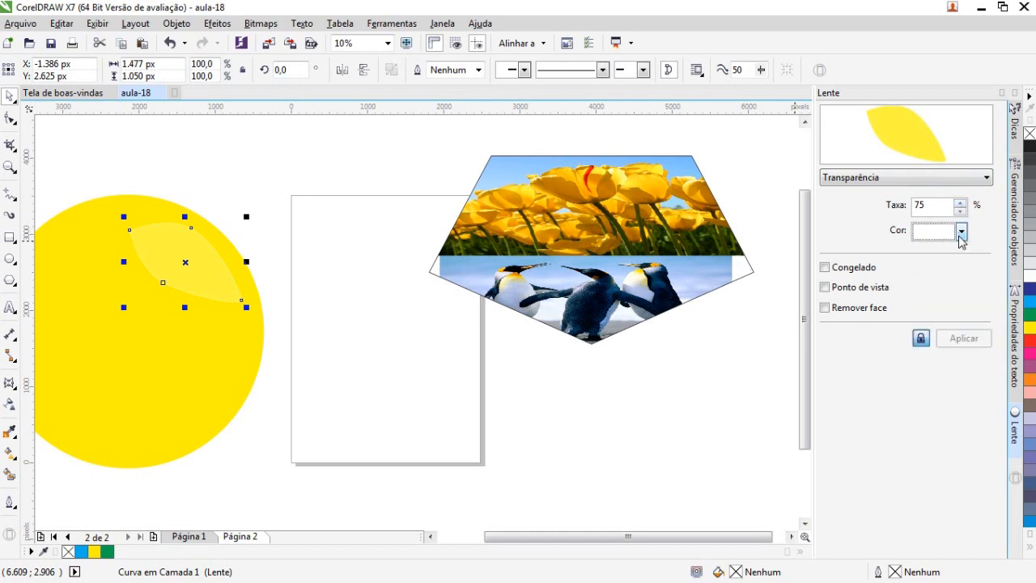
# Try the Aumentar brilho lens on the leaf shape, and replace it with Adição de cor at 50%
pyautogui.click(892, 181)
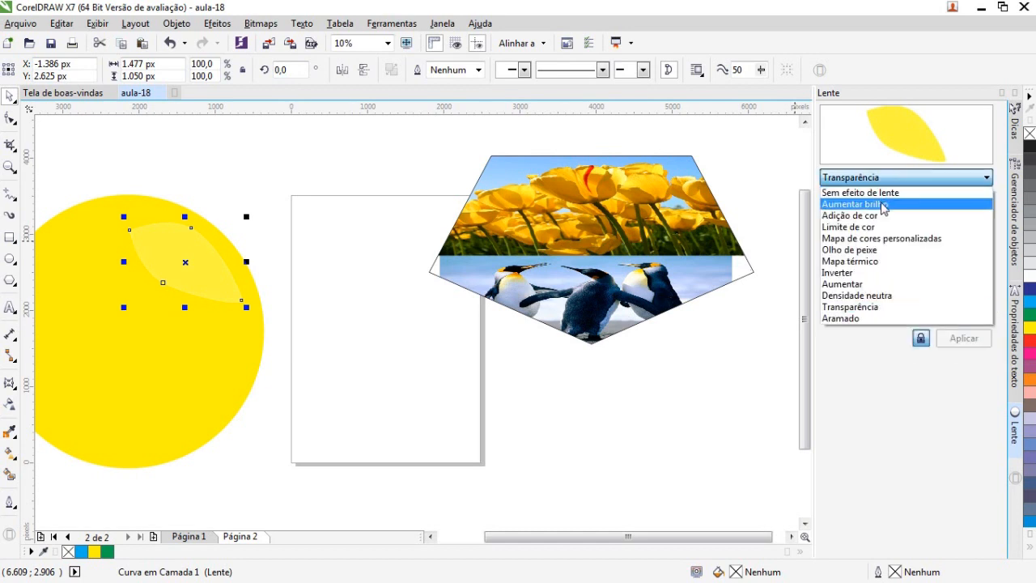
pyautogui.click(886, 204)
pyautogui.click(890, 178)
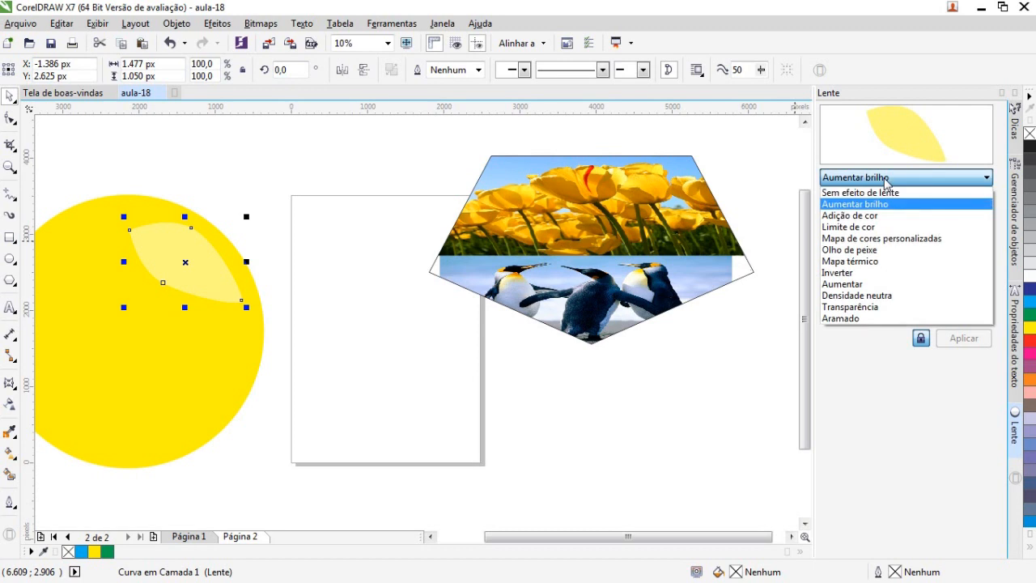
pyautogui.click(880, 217)
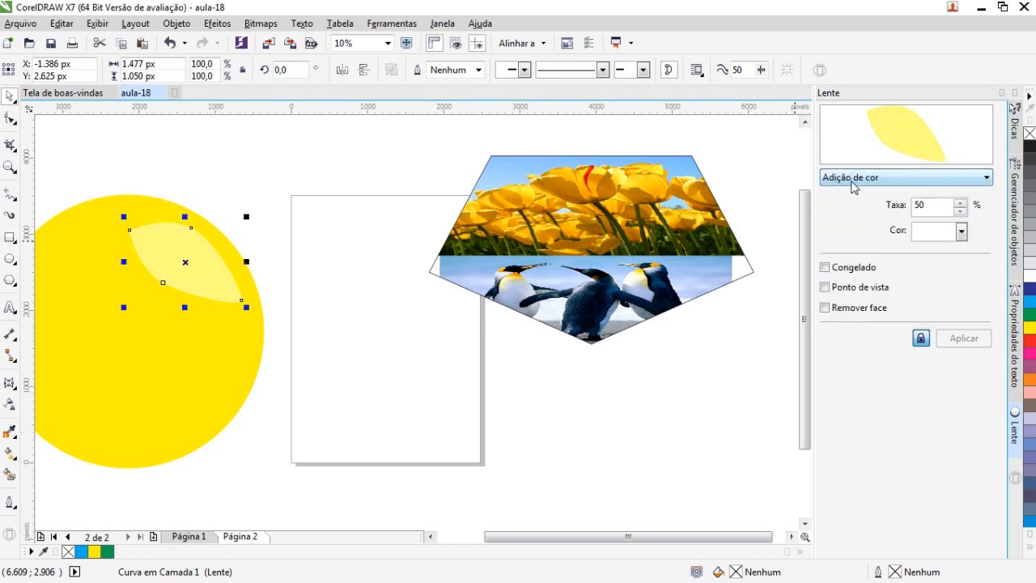
# Try the Olho de peixe lens on the leaf shape, and replace it with Aumentar brilho at 50%
pyautogui.click(854, 179)
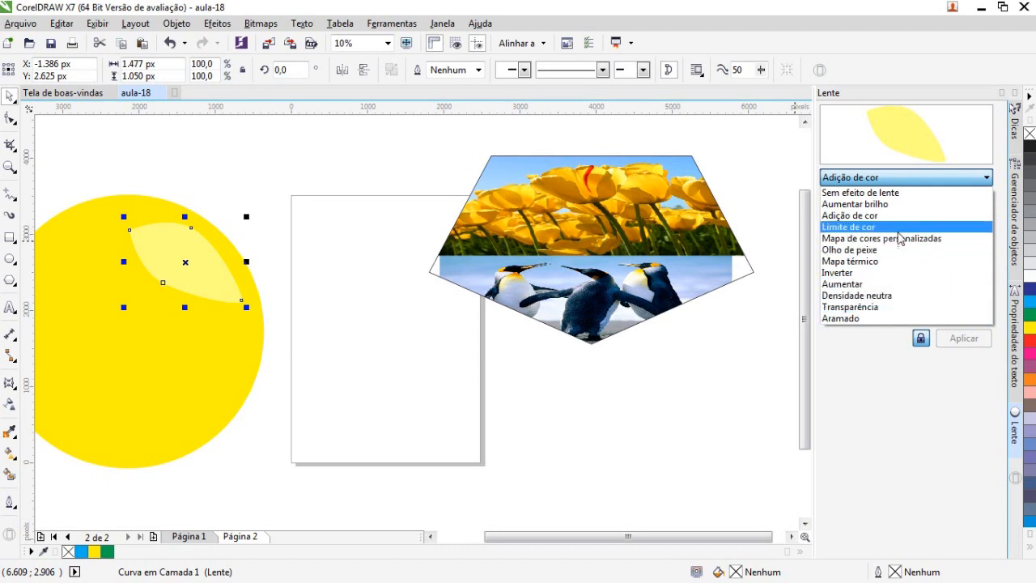
pyautogui.click(879, 251)
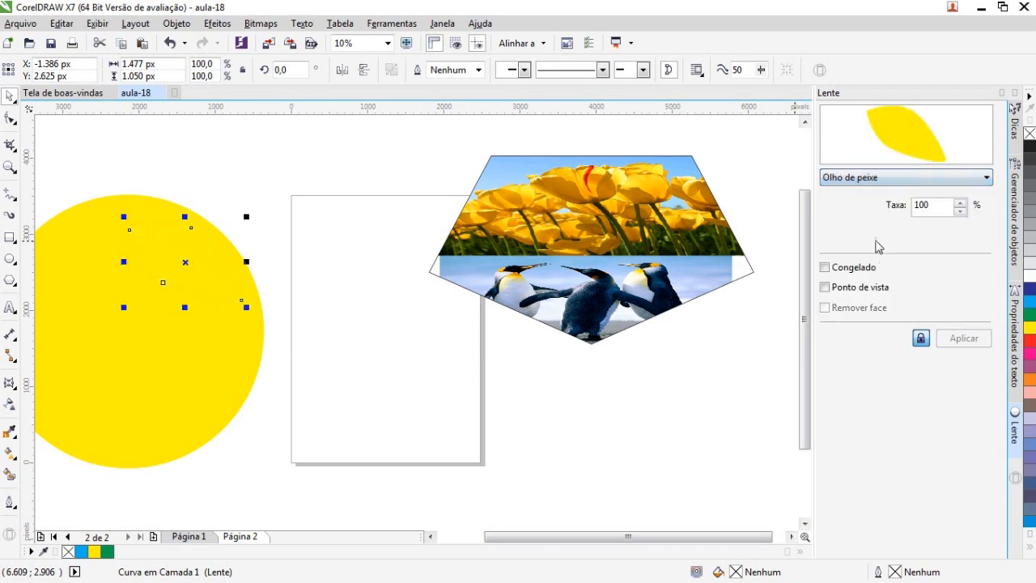
pyautogui.click(870, 178)
pyautogui.click(862, 204)
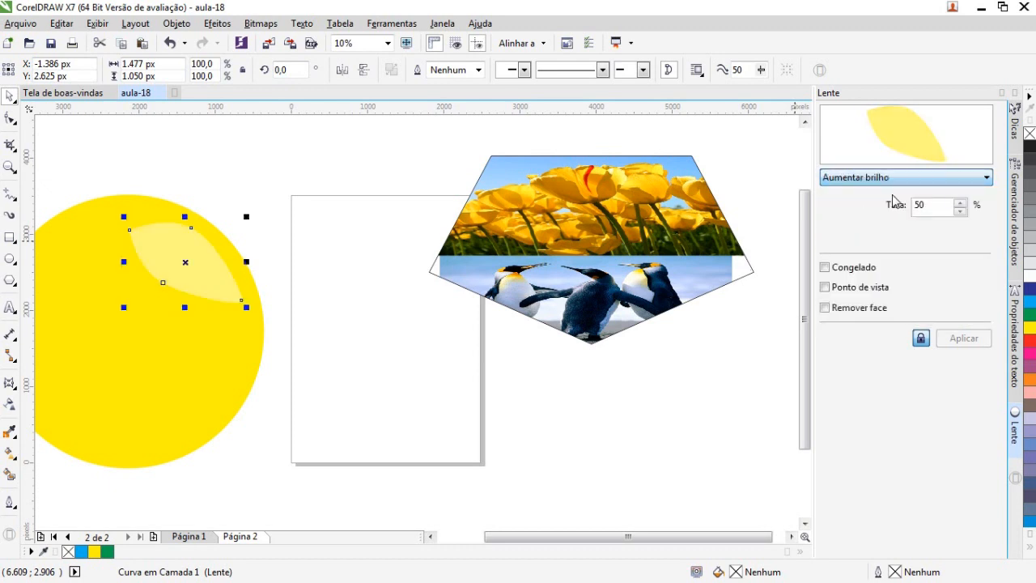
# Give the leaf shape the Transparência lens at 50% in white again and deselect it
pyautogui.click(890, 182)
pyautogui.click(876, 308)
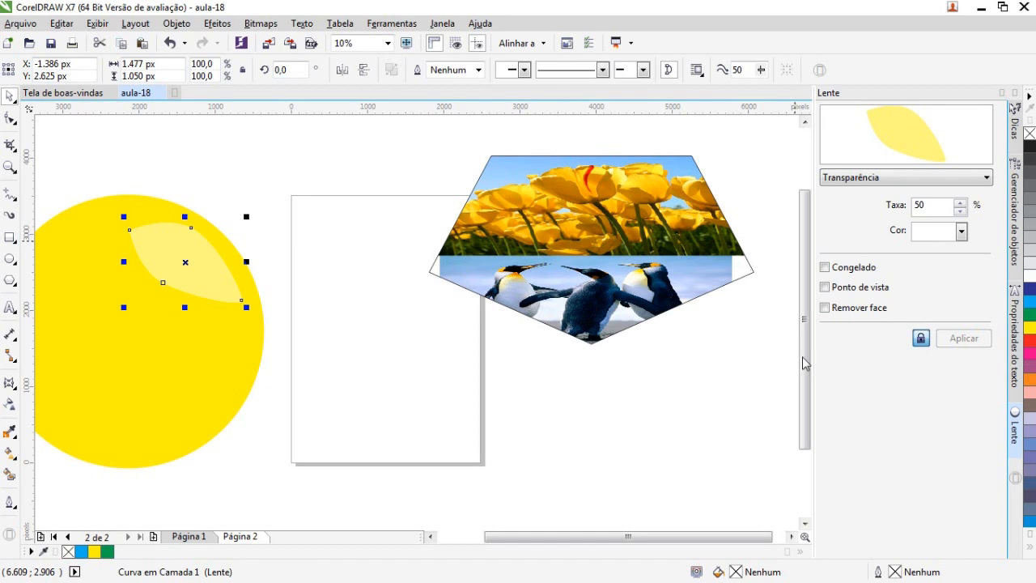
pyautogui.click(537, 393)
pyautogui.click(185, 263)
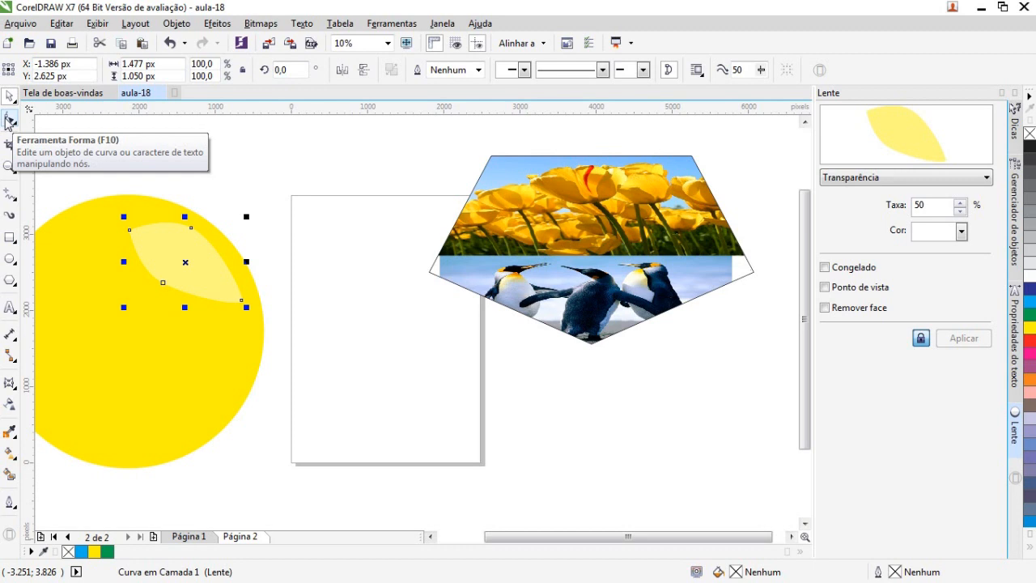
pyautogui.click(227, 174)
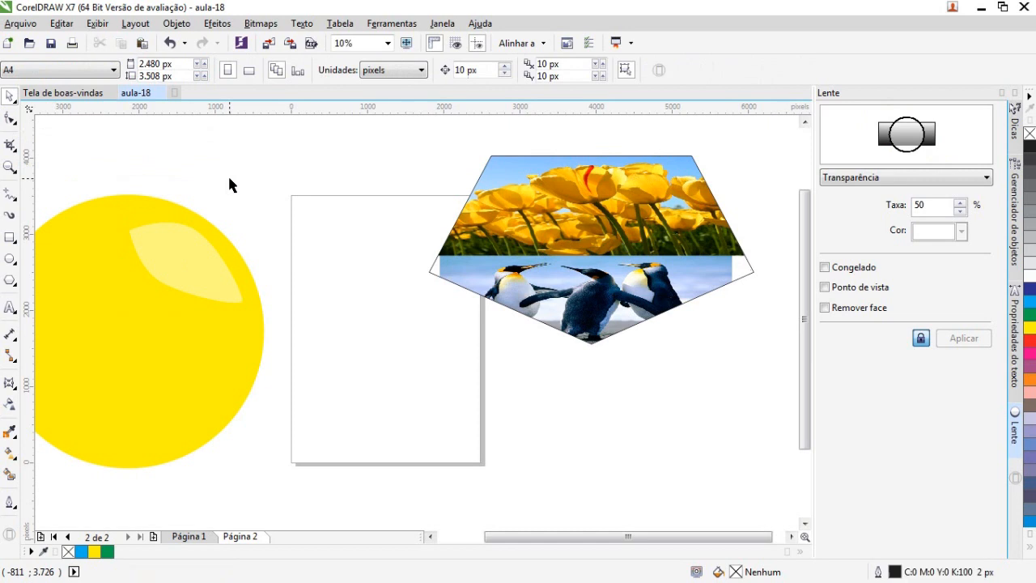
# Draw an ellipse about 4.464 px wide and 3.780 px high in the empty area below the pentagon
pyautogui.scroll(-1, 278, 270)
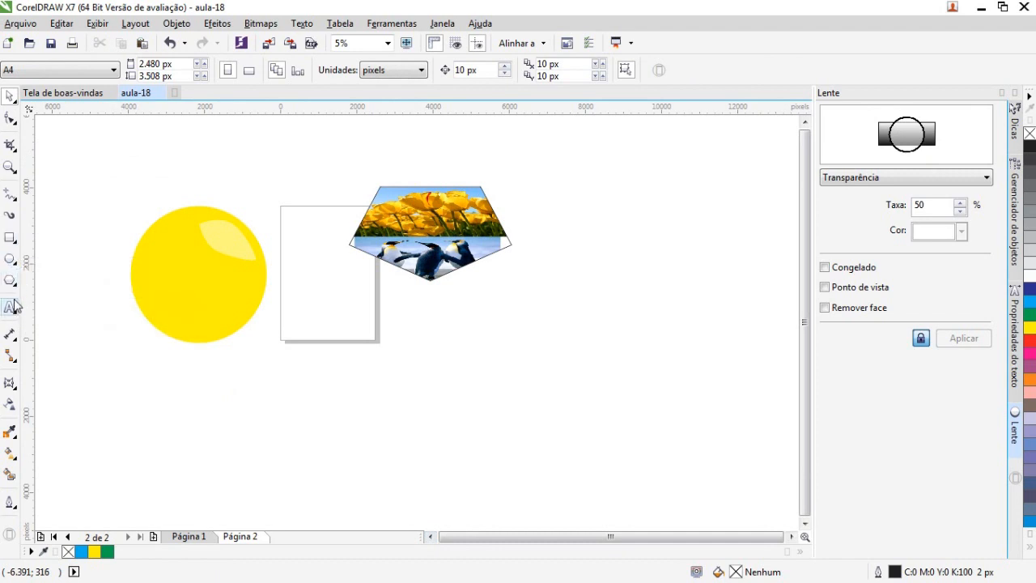
pyautogui.click(11, 258)
pyautogui.moveTo(611, 465); pyautogui.dragTo(435, 330)
pyautogui.press('space')
# Rotate the ellipse to about 335° and give it a solid green fill with no outline
pyautogui.click(454, 387)
pyautogui.moveTo(476, 307); pyautogui.dragTo(481, 307)
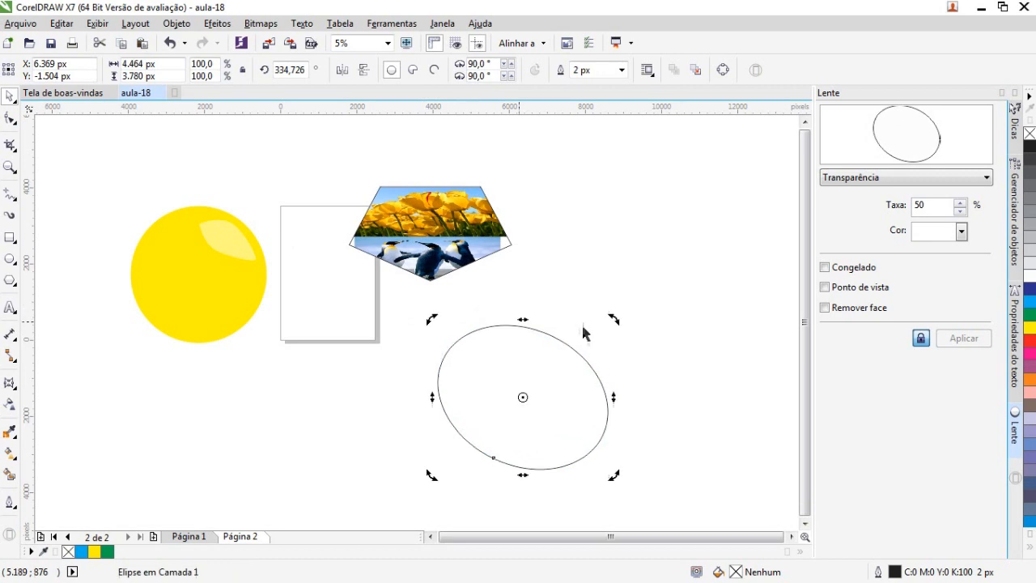
pyautogui.click(1029, 315)
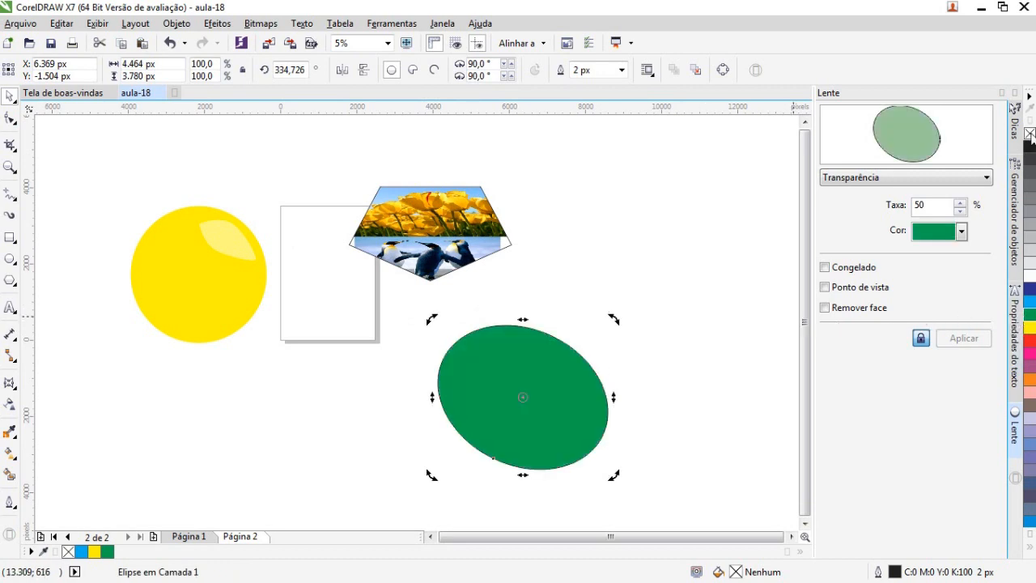
pyautogui.click(612, 231)
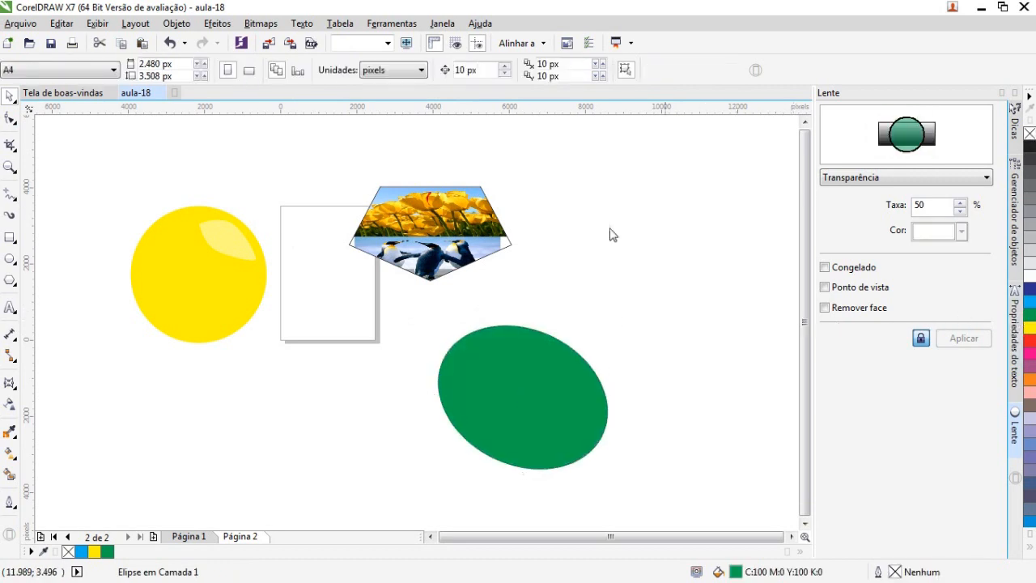
# Add the artistic text LOGOMARCA in Arial below the page and enlarge it to about 286 pt, overlapping the green ellipse
pyautogui.click(9, 307)
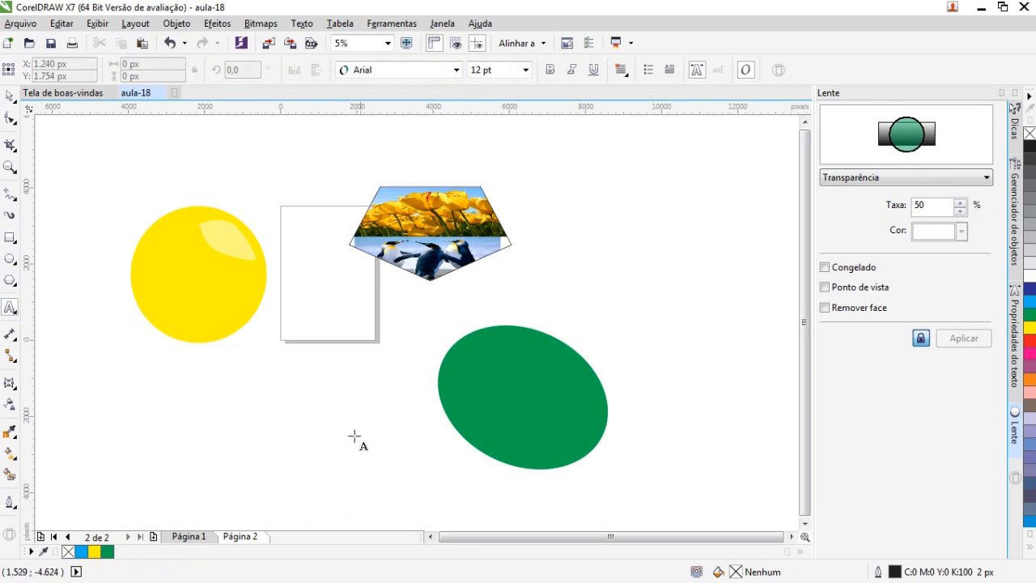
pyautogui.click(260, 399)
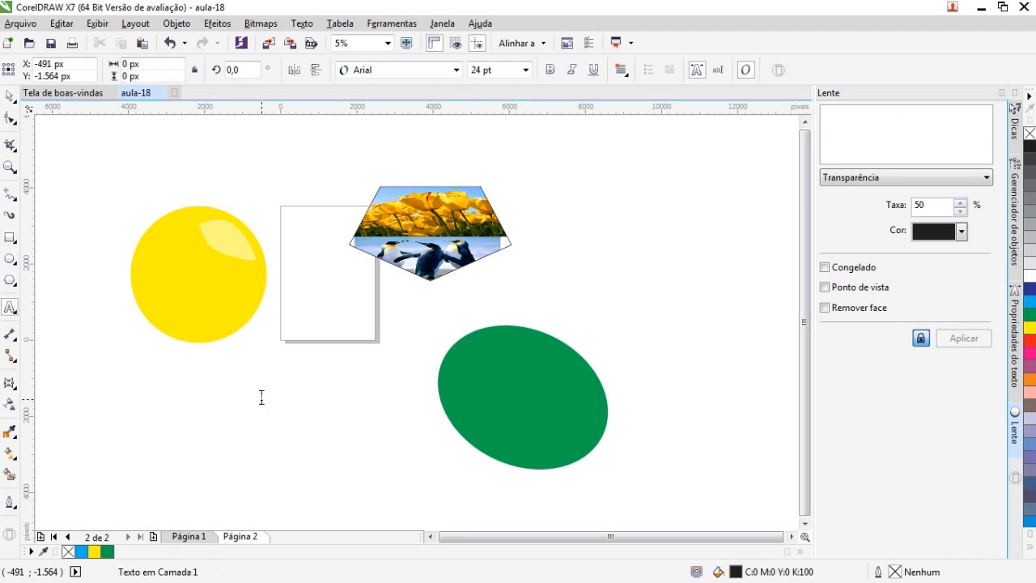
pyautogui.write('Texto')
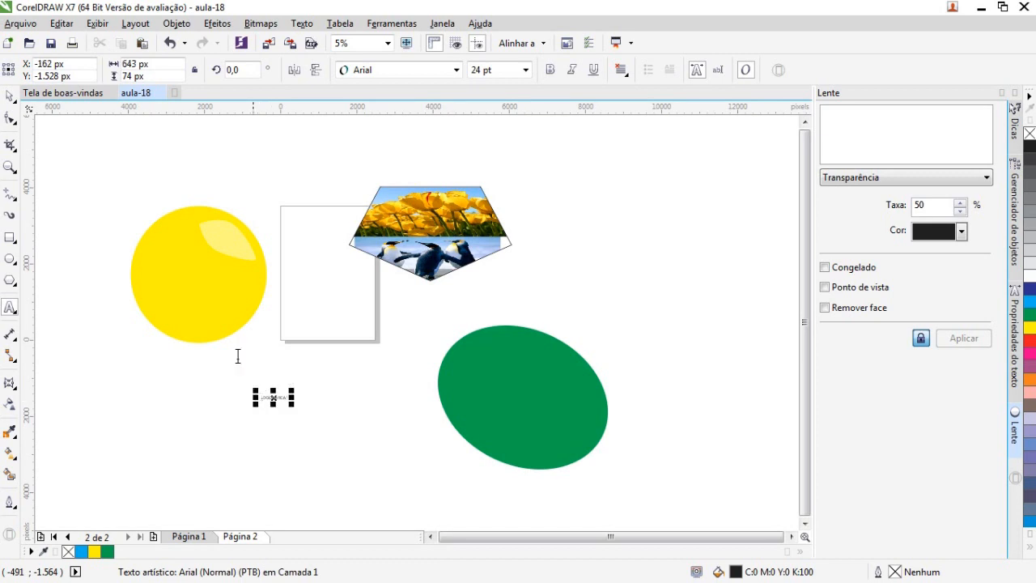
pyautogui.moveTo(292, 403); pyautogui.dragTo(545, 478)
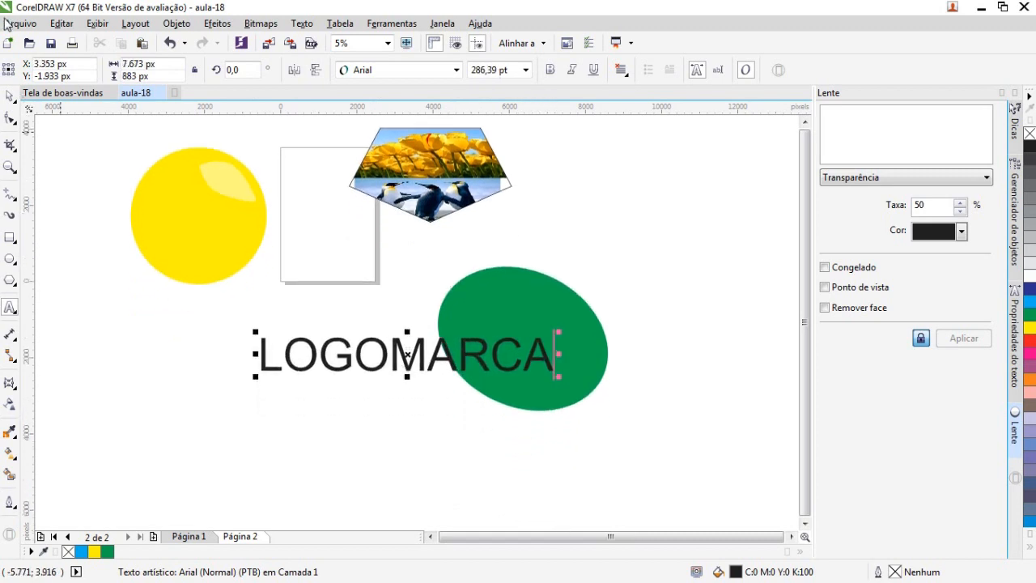
# Move the LOGOMARCA text slightly up and left, and deselect it
pyautogui.click(10, 96)
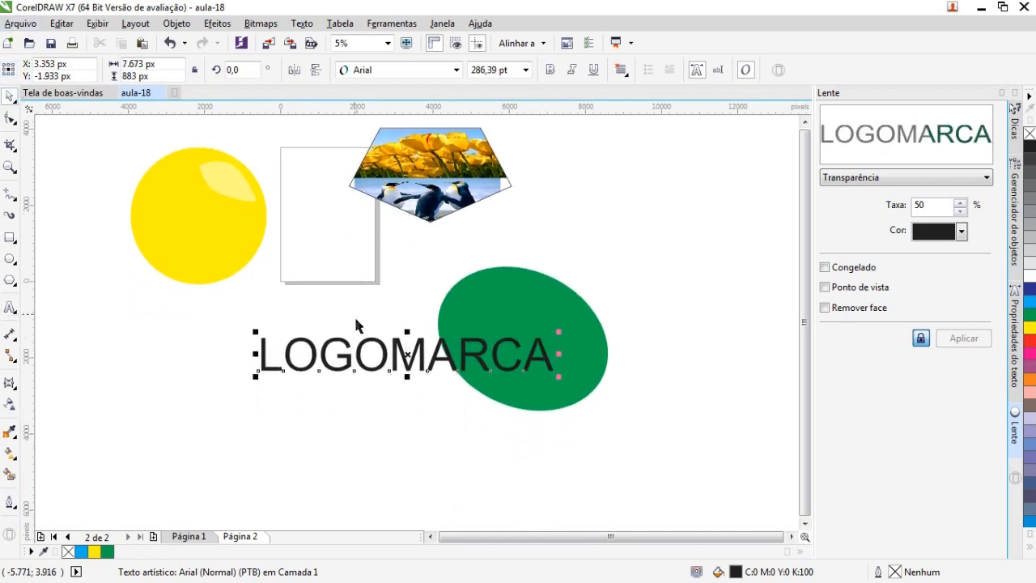
pyautogui.moveTo(393, 359); pyautogui.dragTo(386, 348)
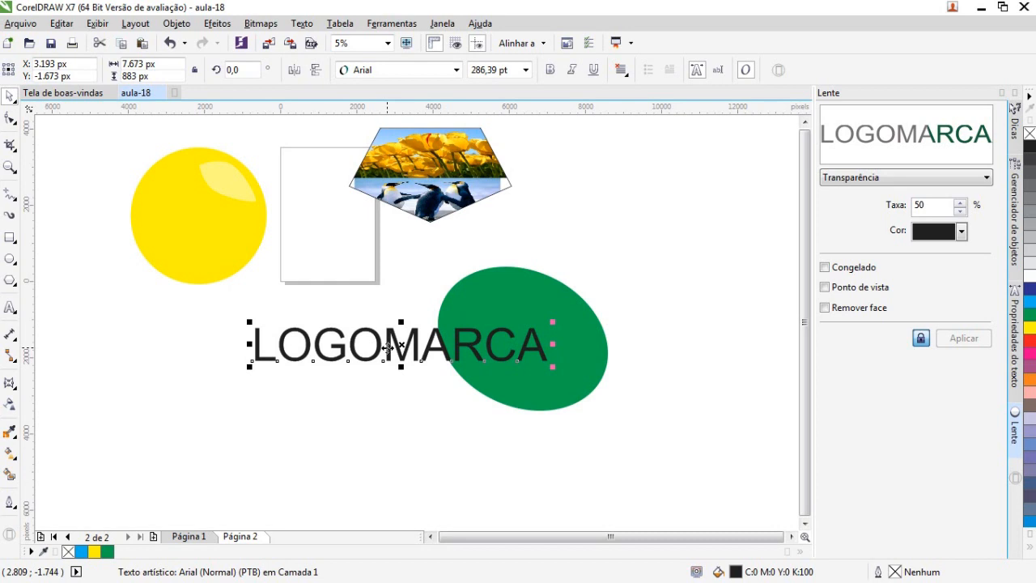
pyautogui.click(316, 483)
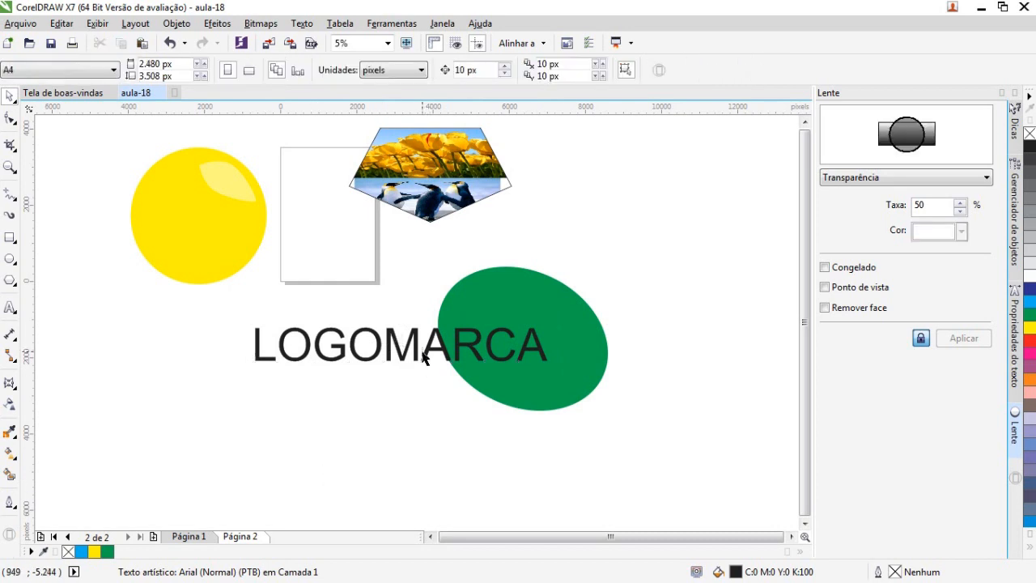
# Apply the Adicionar Perspectiva effect to the LOGOMARCA text and inspect its perspective grid and corner nodes
pyautogui.click(433, 348)
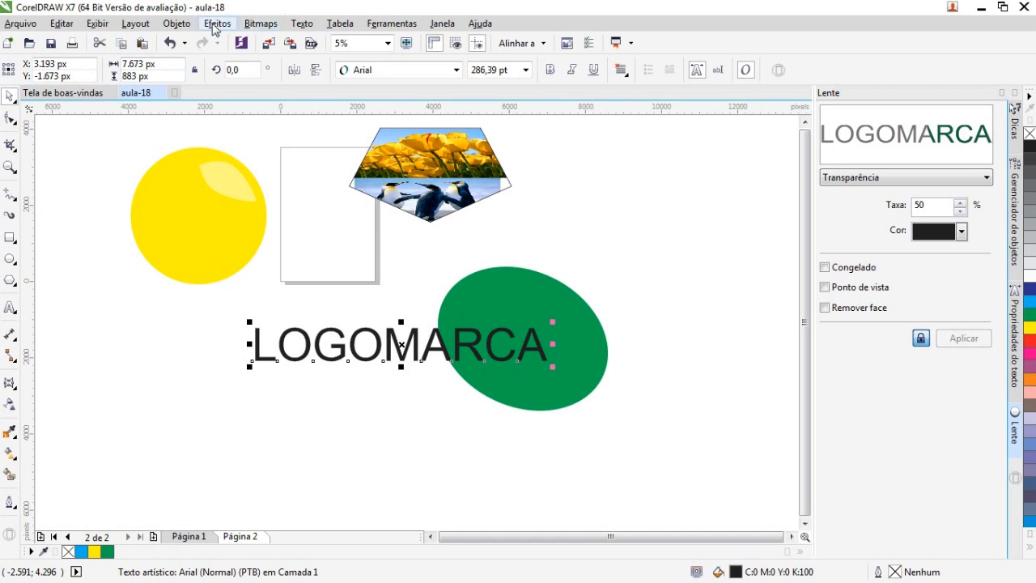
pyautogui.click(216, 25)
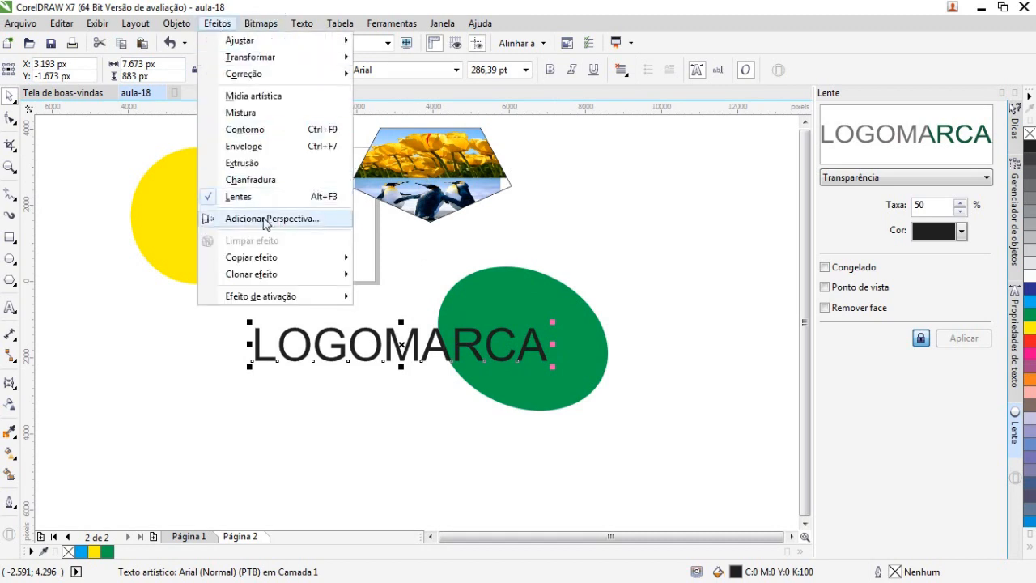
pyautogui.click(264, 220)
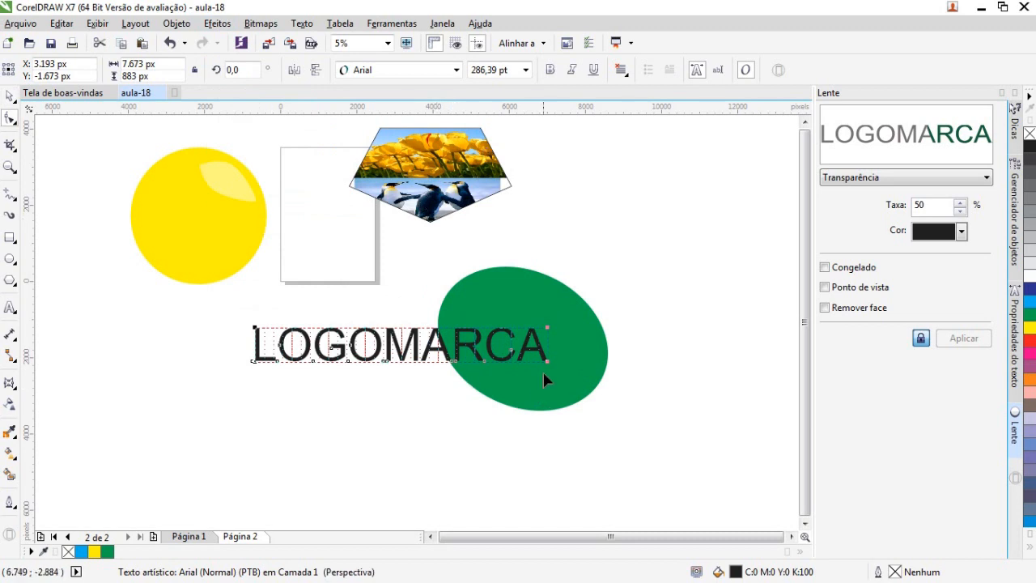
pyautogui.scroll(4, 275, 342)
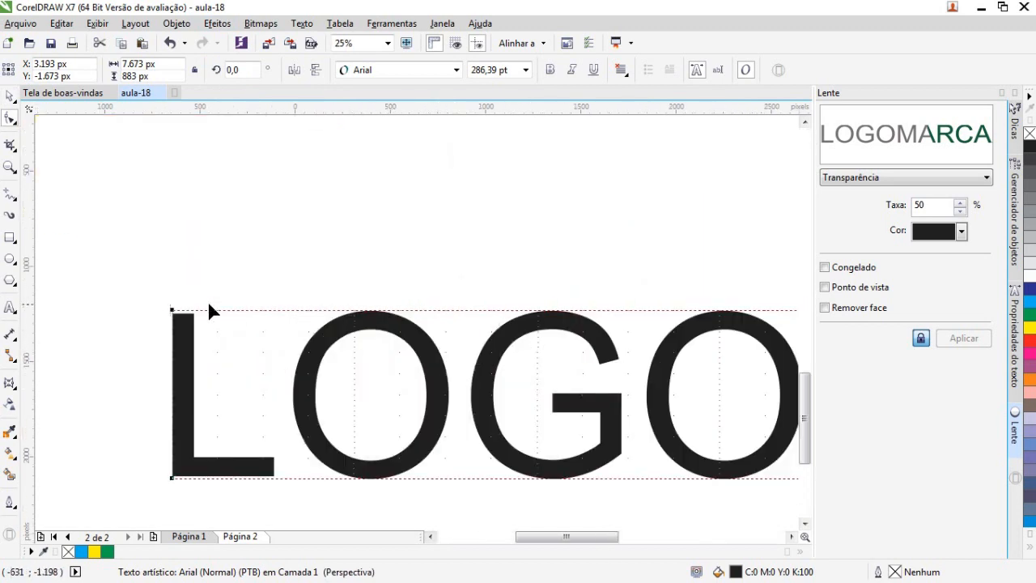
pyautogui.scroll(-2, 393, 331)
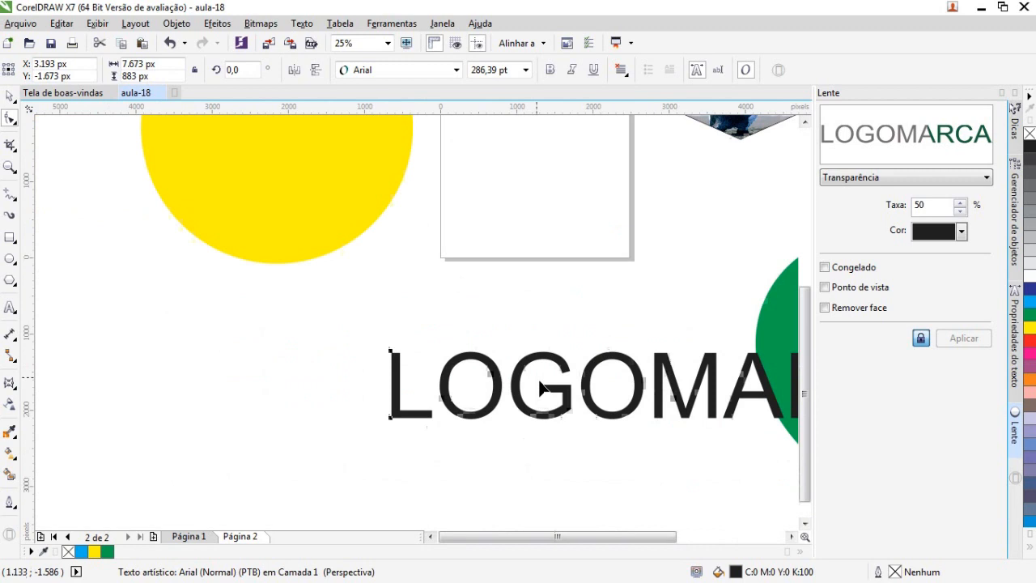
pyautogui.scroll(2, 752, 392)
pyautogui.scroll(-2, 522, 332)
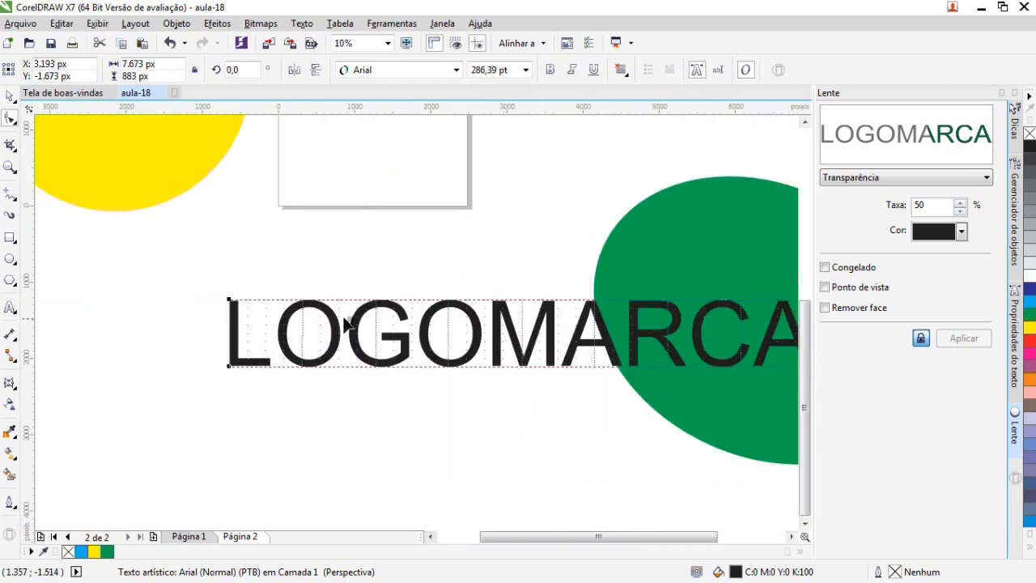
pyautogui.scroll(-1, 237, 301)
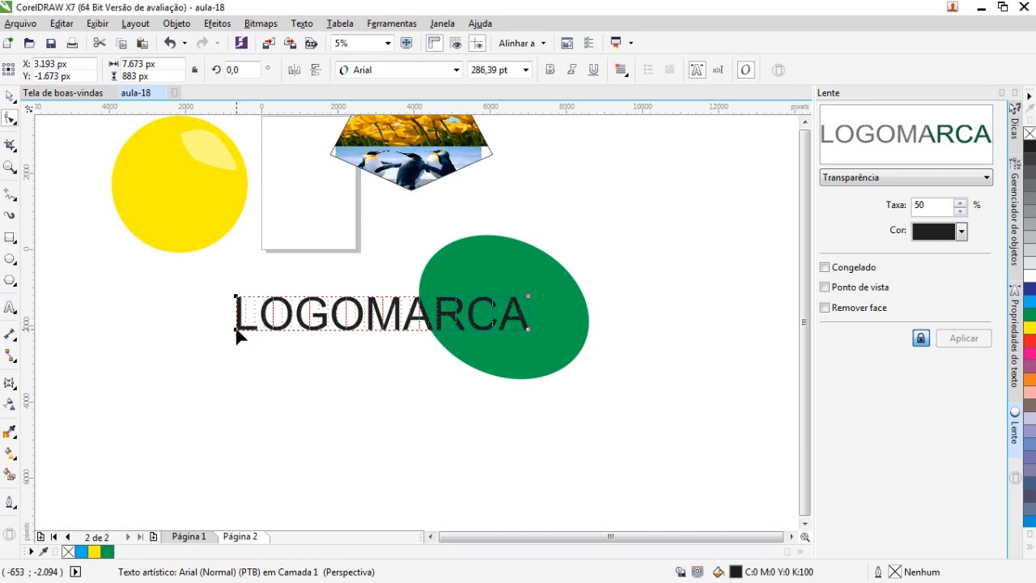
# Pull the perspective's lower-left corner node moderately downward so the LOGOMARCA text tapers toward its right end, and deselect it
pyautogui.moveTo(236, 330); pyautogui.dragTo(244, 411)
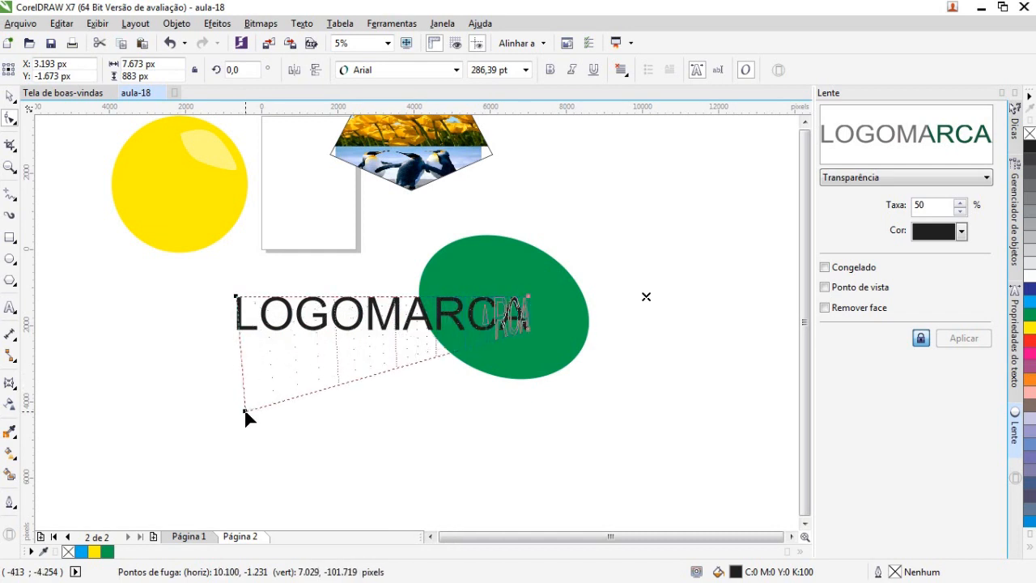
pyautogui.moveTo(245, 411)
pyautogui.mouseDown()
pyautogui.moveTo(237, 373)
pyautogui.moveTo(245, 404)
pyautogui.moveTo(241, 389)
pyautogui.mouseUp()
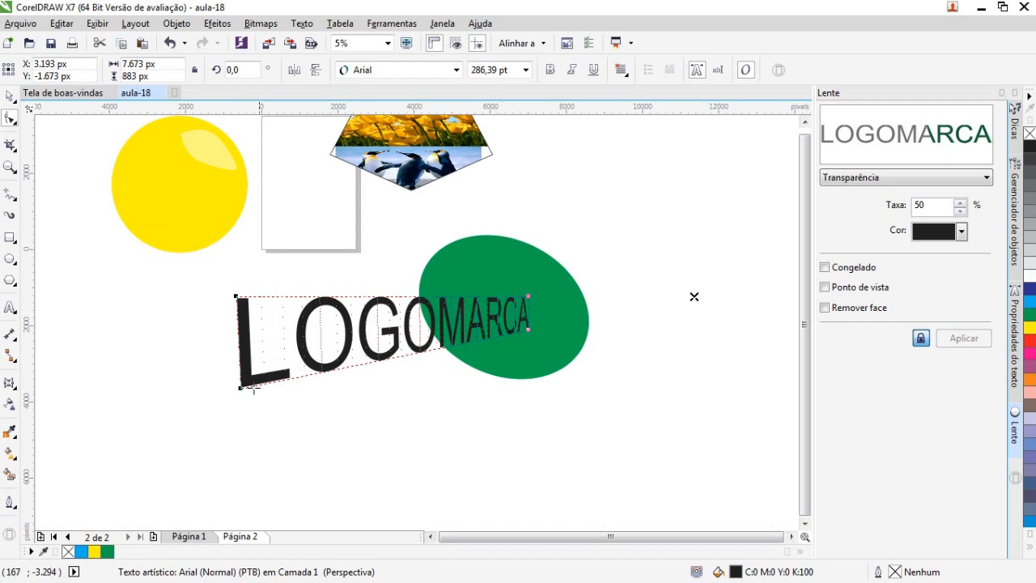
pyautogui.moveTo(238, 389); pyautogui.dragTo(235, 373)
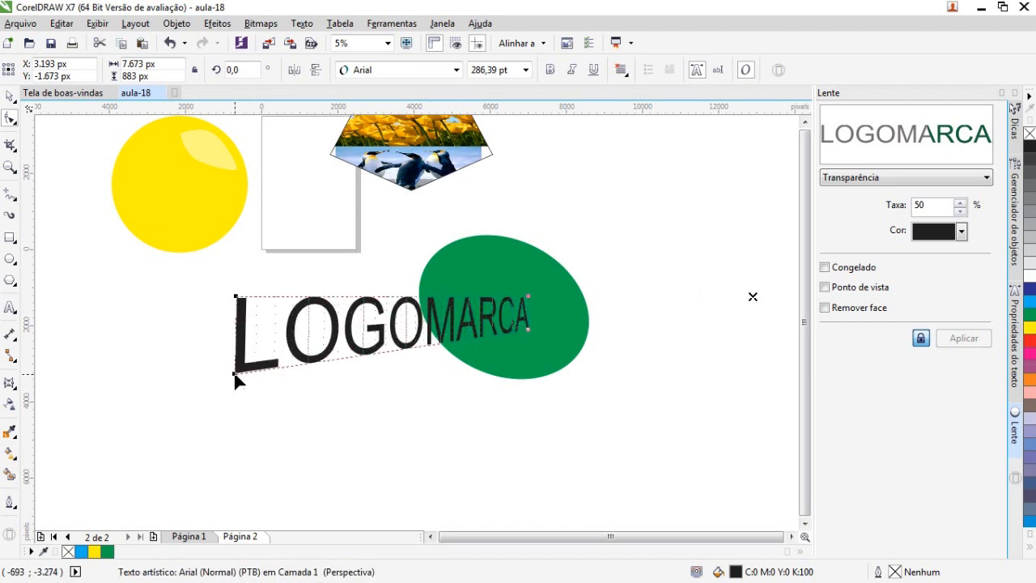
pyautogui.click(9, 96)
pyautogui.click(412, 385)
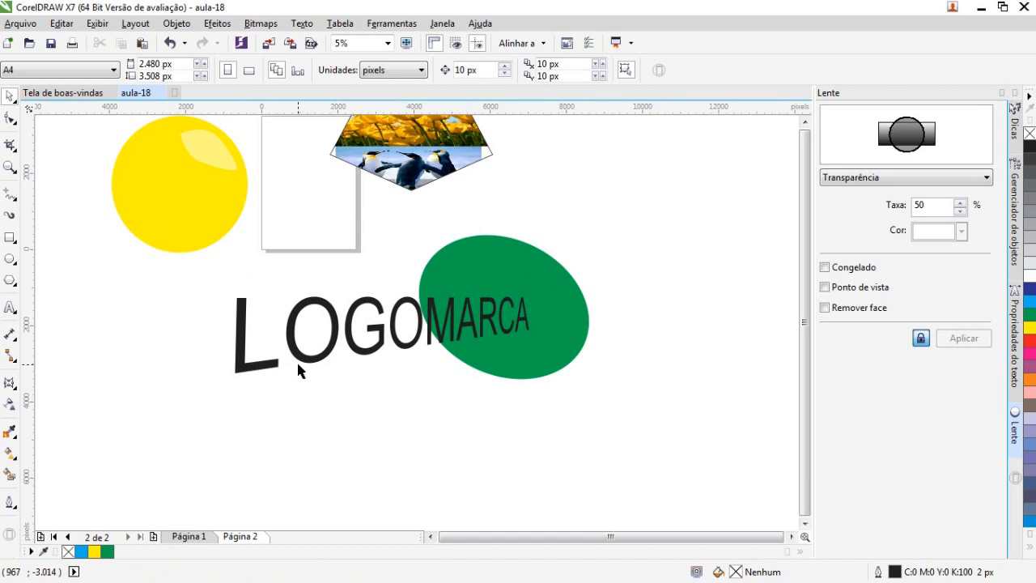
# Change the font of the LOGOMARCA text to Broadway and deselect it
pyautogui.click(353, 330)
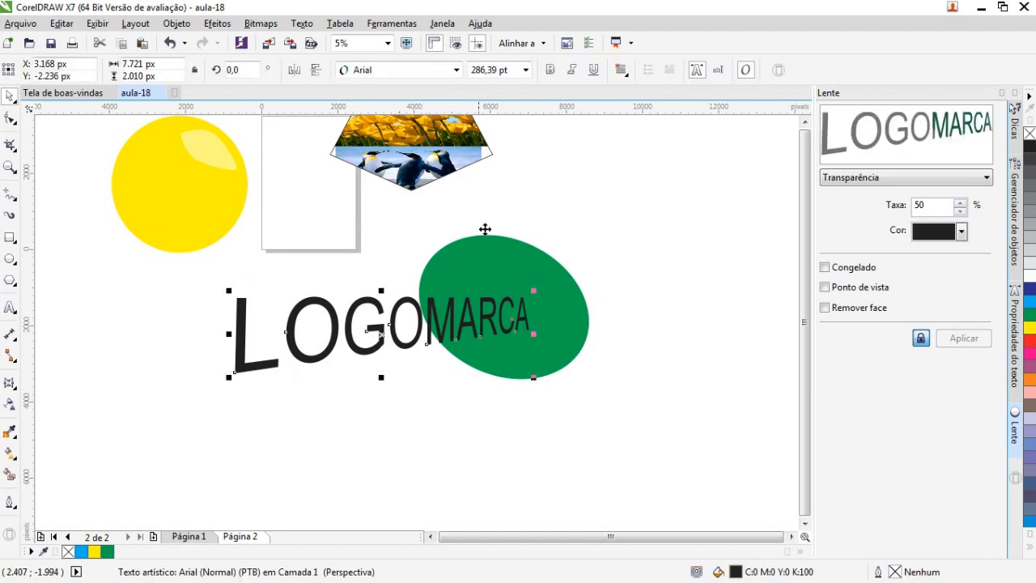
pyautogui.click(457, 70)
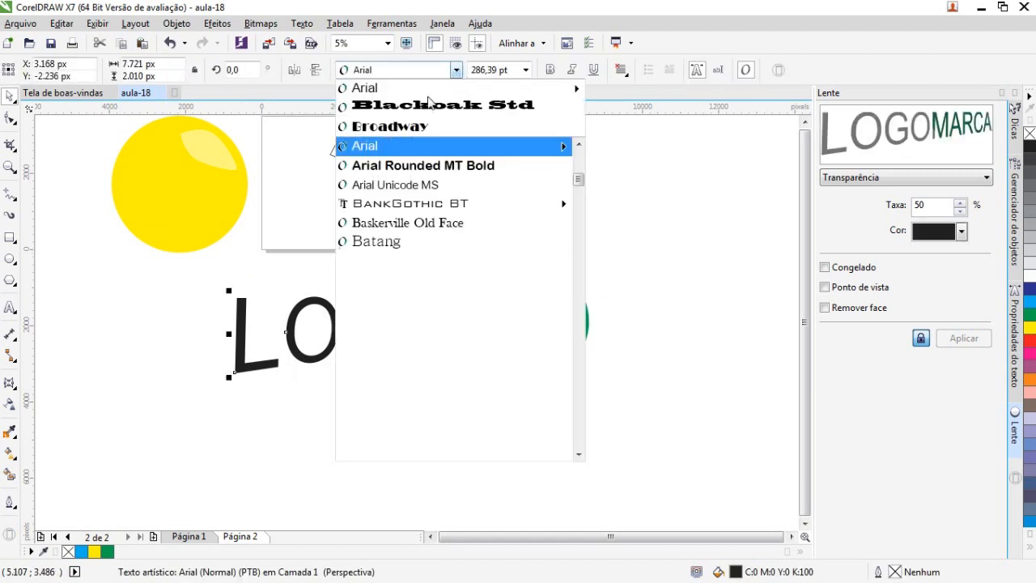
pyautogui.click(396, 129)
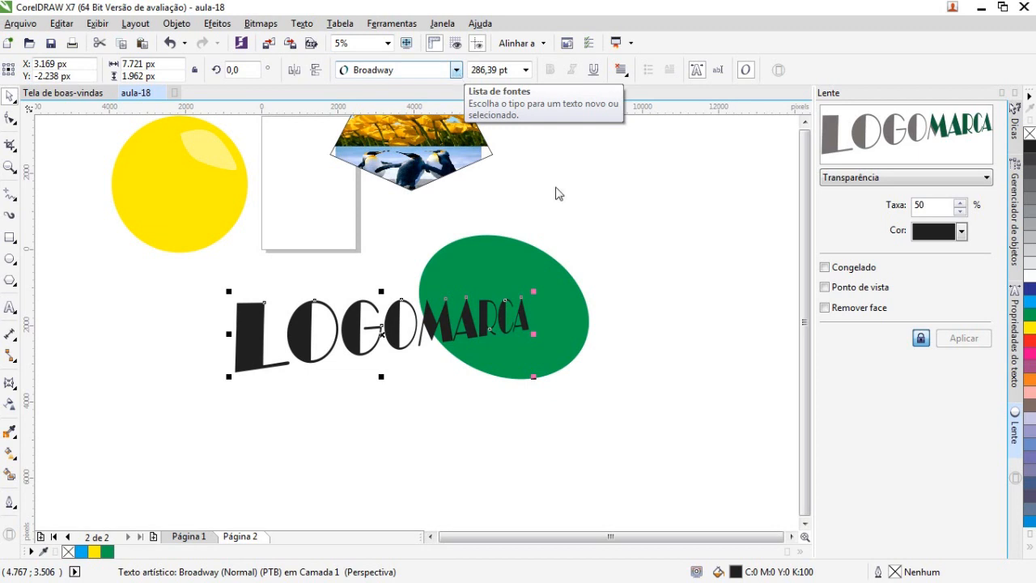
pyautogui.click(577, 214)
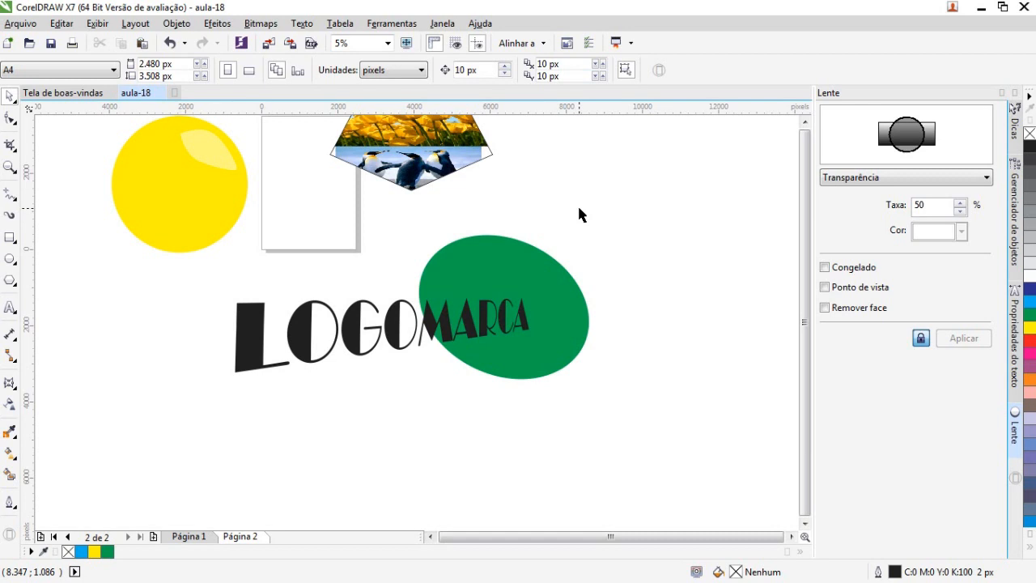
pyautogui.click(348, 341)
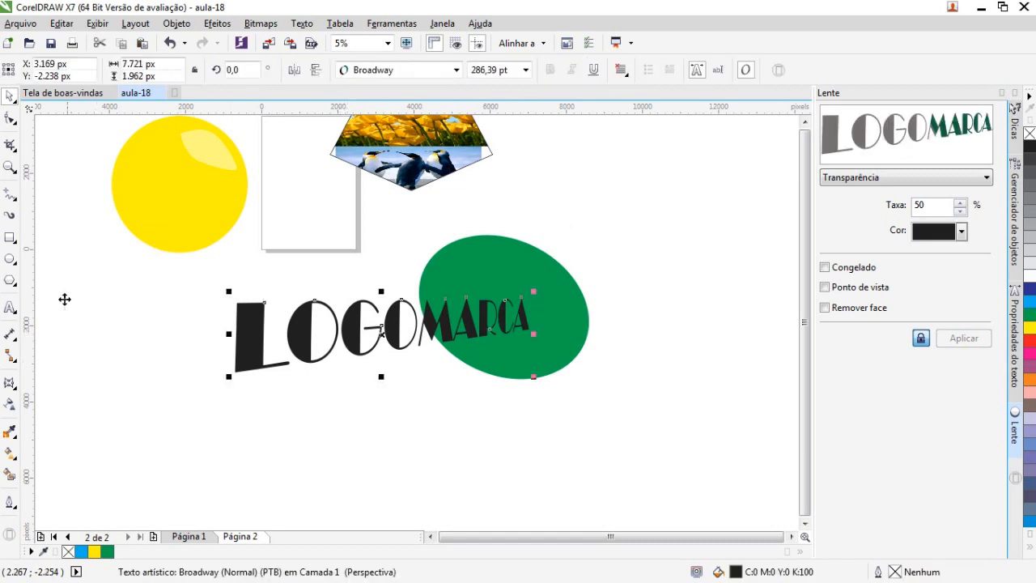
pyautogui.click(259, 23)
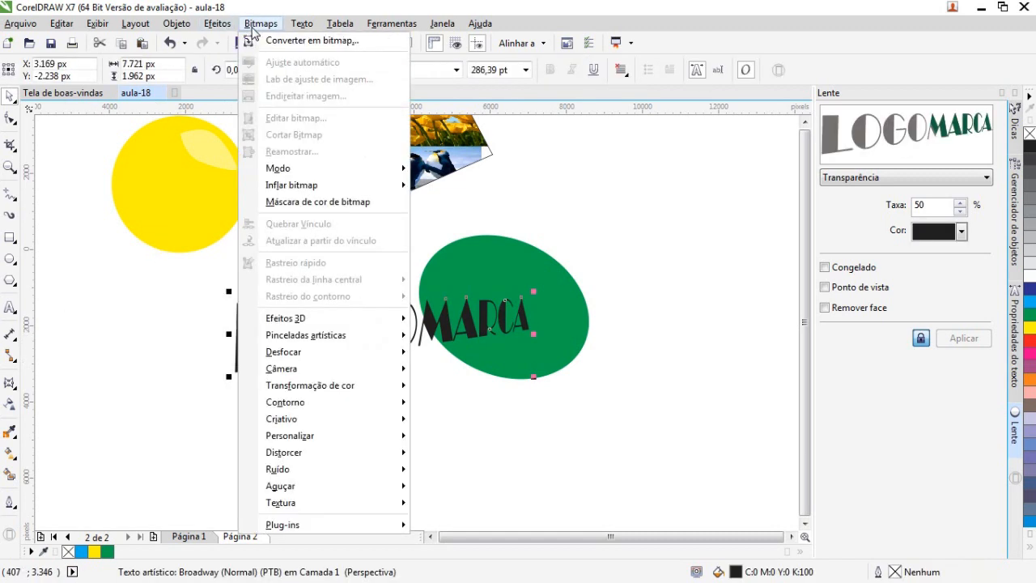
pyautogui.moveTo(217, 23)
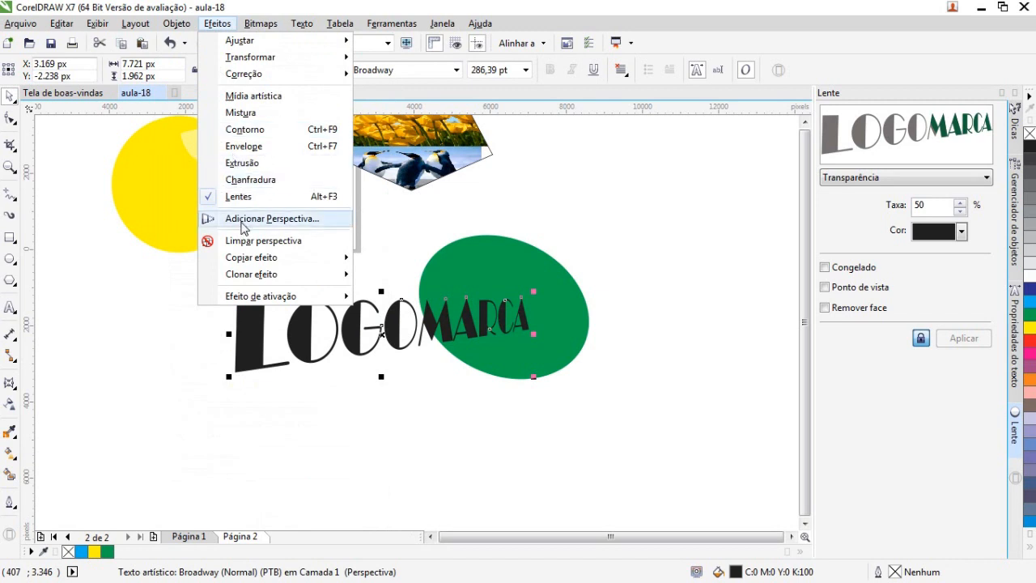
pyautogui.click(240, 4)
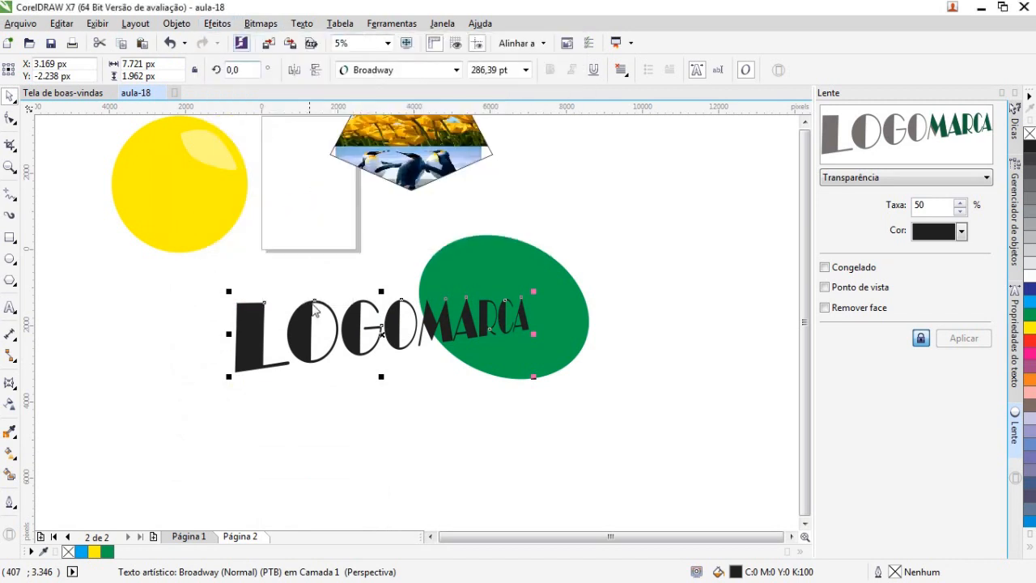
pyautogui.click(306, 448)
# Move the LOGOMARCA text and the green ellipse together about 3,080 px right and 120 px up, and deselect them
pyautogui.scroll(-3, 480, 468)
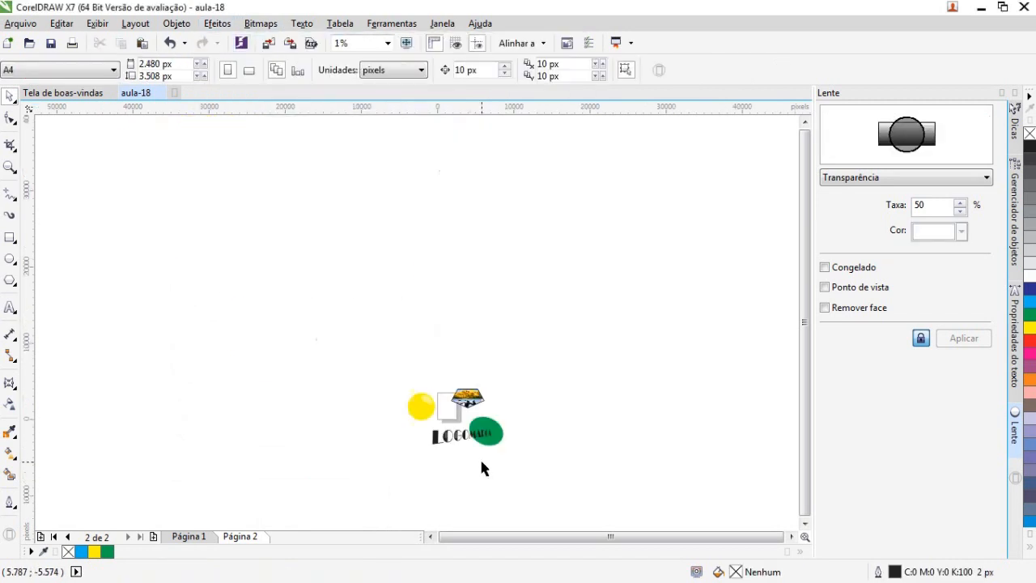
pyautogui.scroll(3, 513, 480)
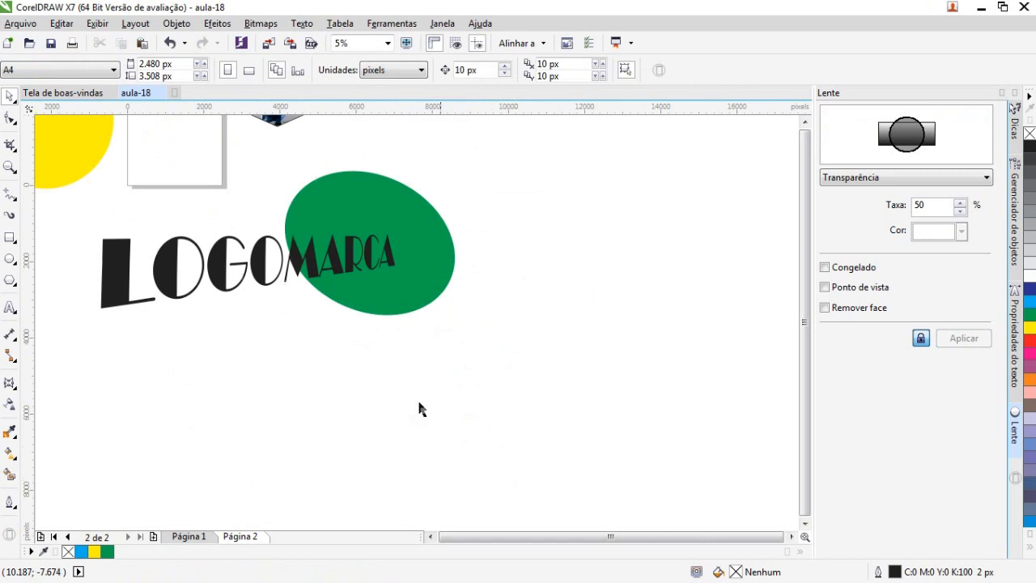
pyautogui.click(430, 536)
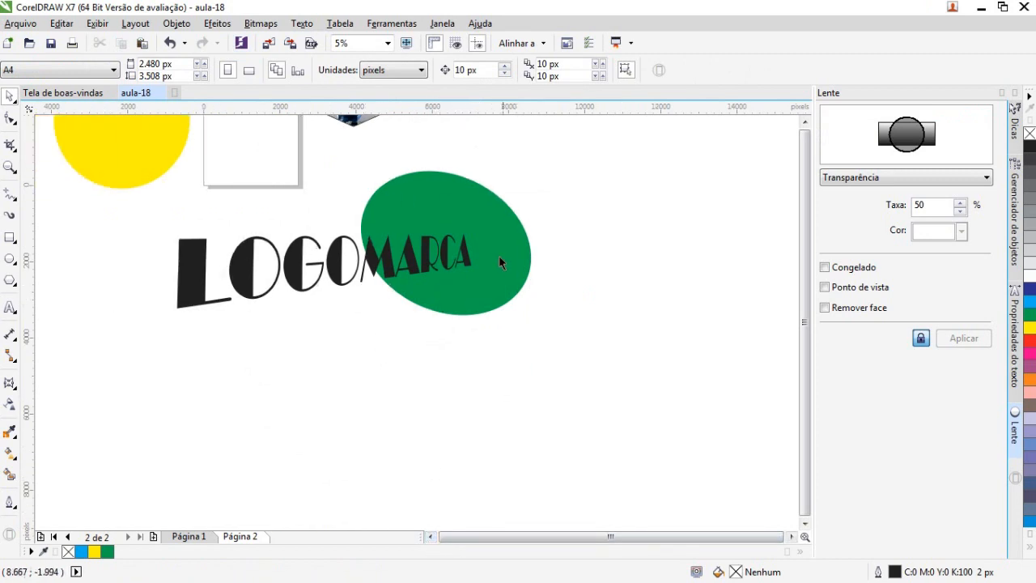
pyautogui.moveTo(606, 440); pyautogui.dragTo(138, 181)
pyautogui.moveTo(397, 210); pyautogui.dragTo(515, 205)
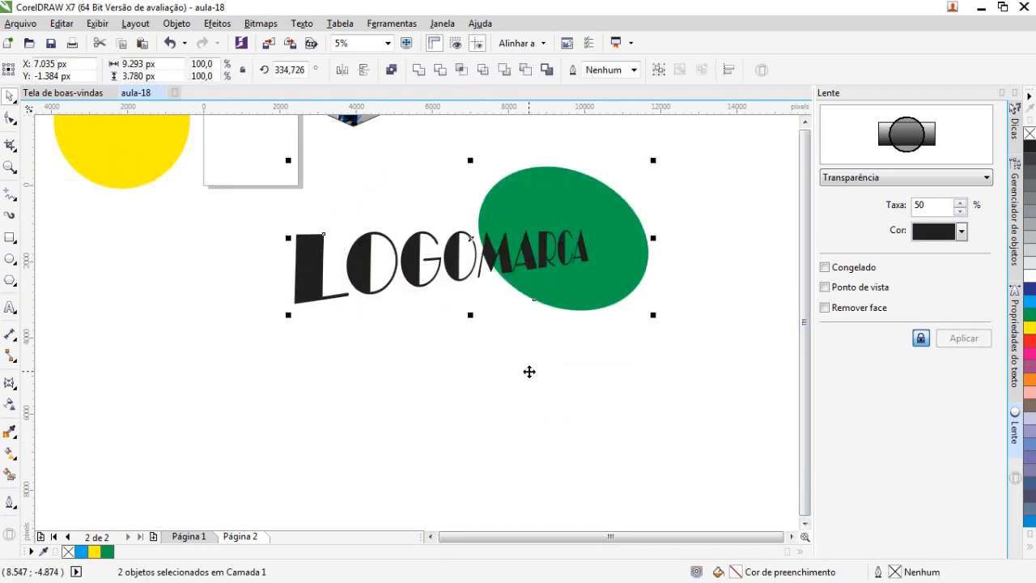
pyautogui.click(526, 369)
# Shift only the LOGOMARCA text about 500 px right and 280 px up over the green ellipse, and deselect it
pyautogui.click(514, 262)
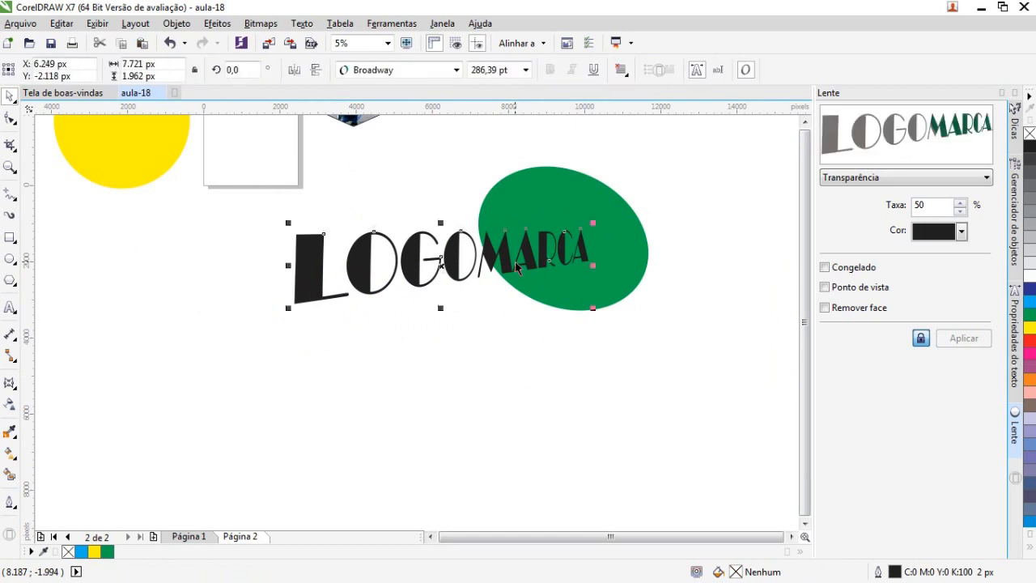
pyautogui.moveTo(505, 252); pyautogui.dragTo(526, 246)
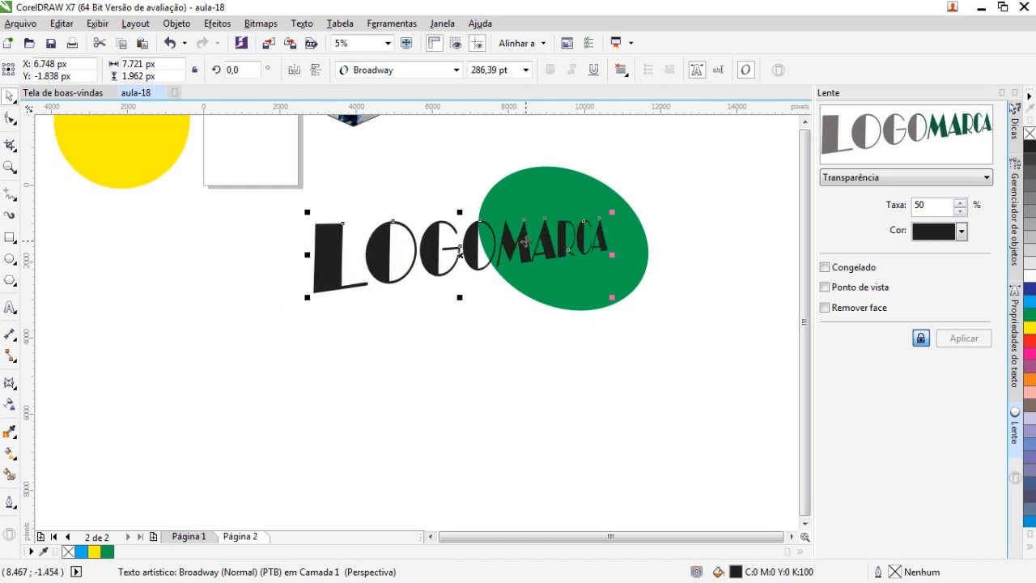
pyautogui.click(488, 377)
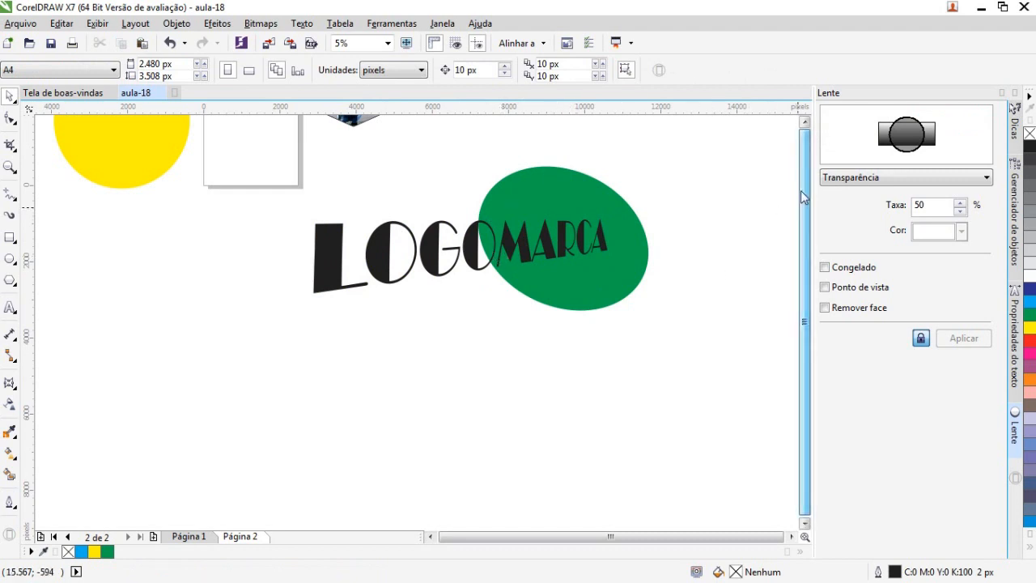
# Move the leaf-shaped highlight on the yellow circle about 127 px left
pyautogui.click(804, 120)
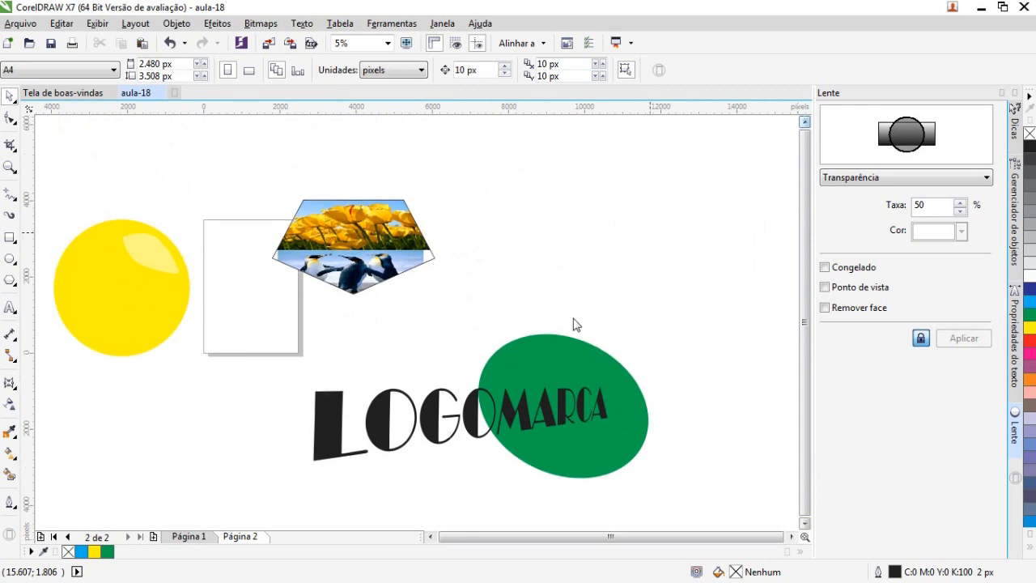
pyautogui.click(429, 536)
pyautogui.click(429, 536)
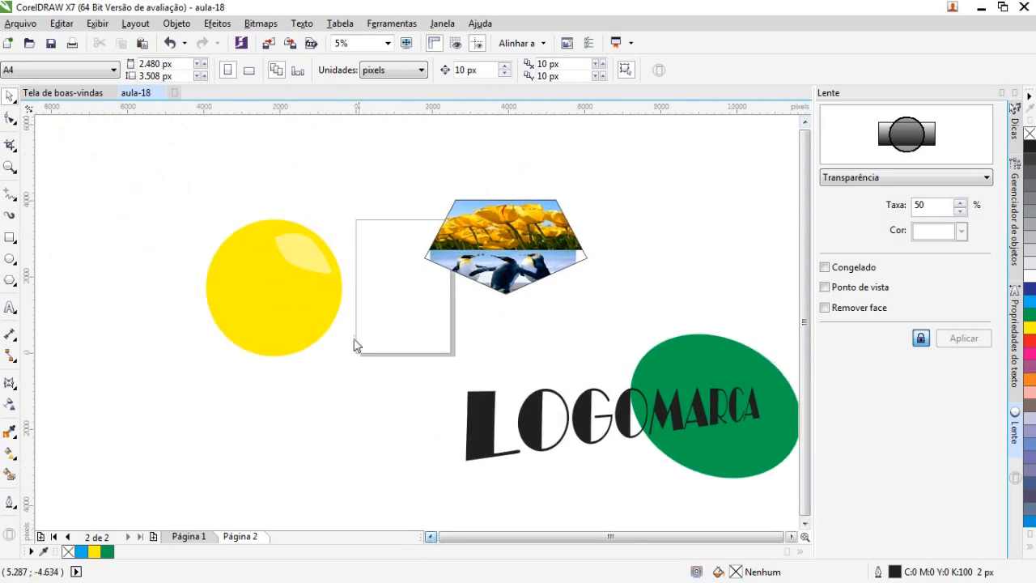
pyautogui.click(326, 273)
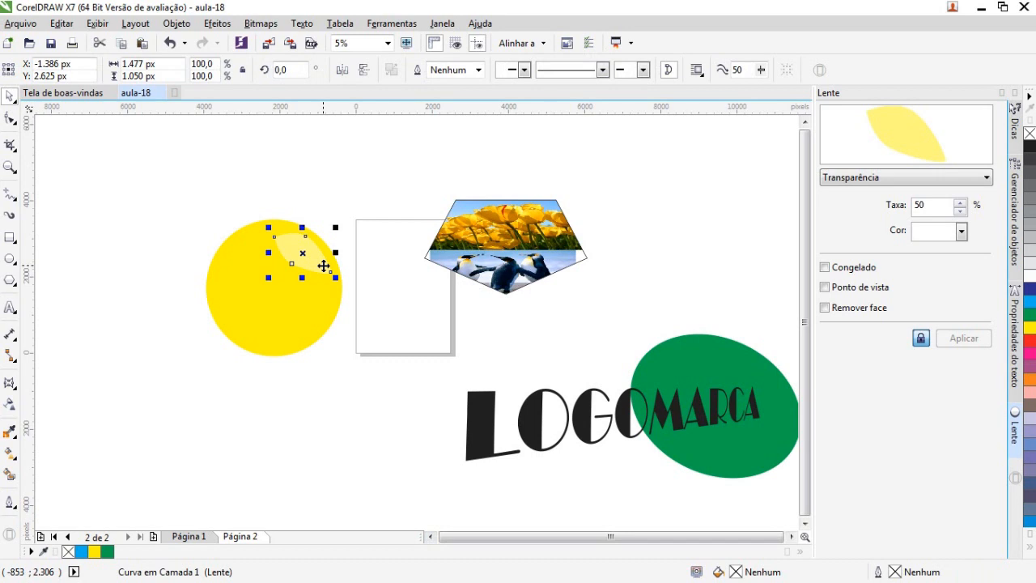
pyautogui.moveTo(324, 251); pyautogui.dragTo(288, 248)
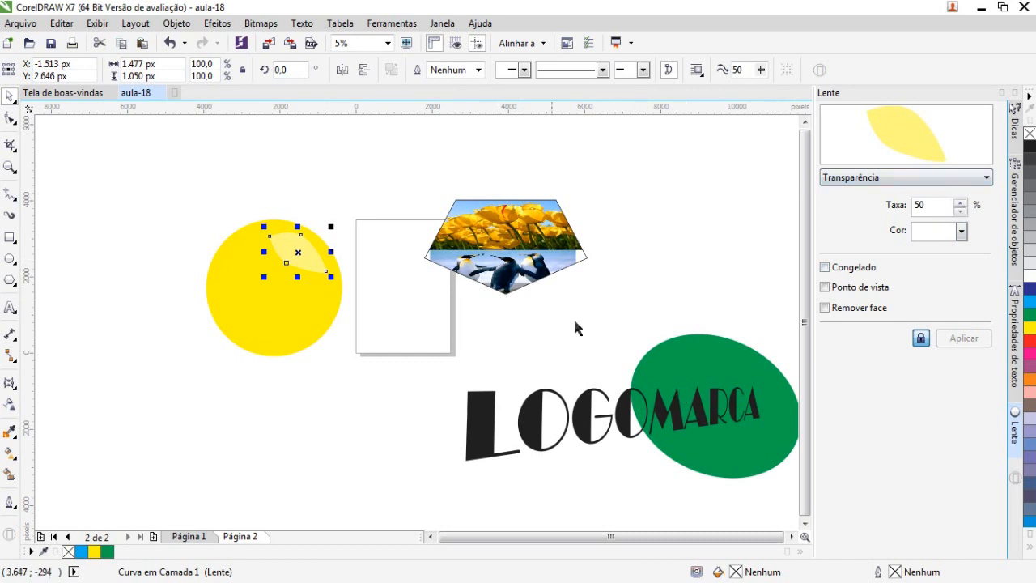
# Bring the leaf-shaped highlight to the front of the page, shift it about 80 px right, and deselect it
pyautogui.rightClick(300, 250)
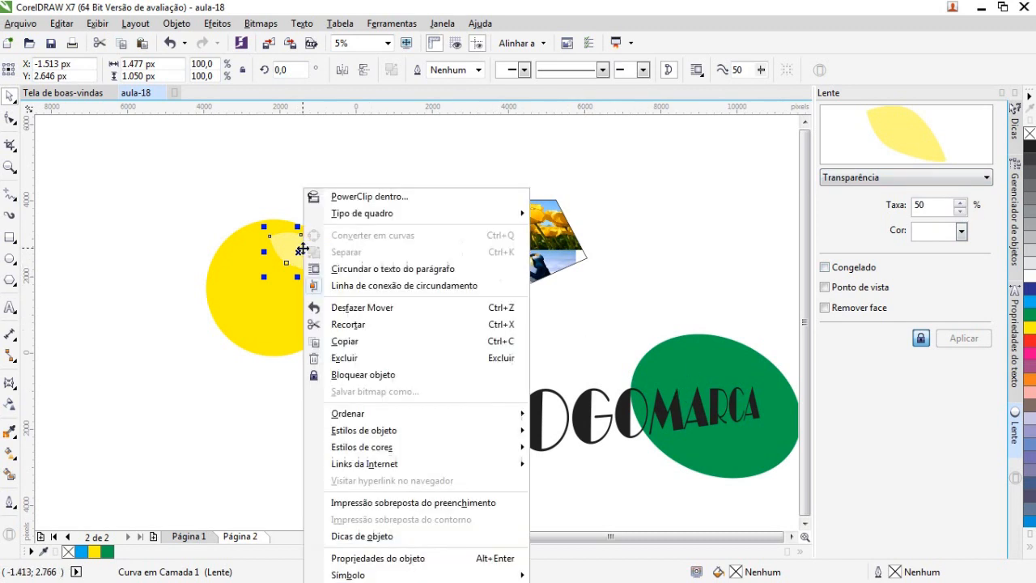
pyautogui.moveTo(435, 421)
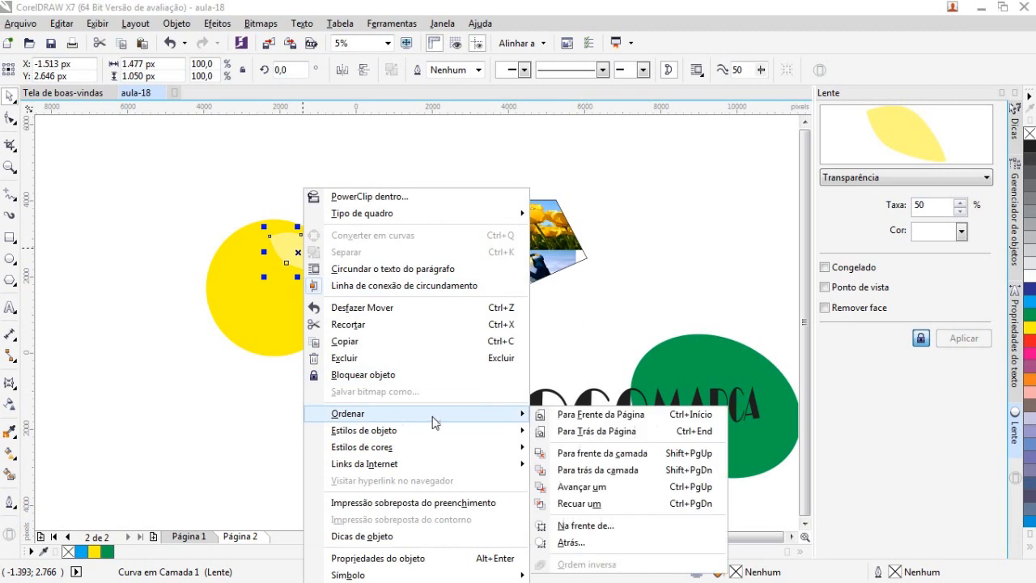
pyautogui.click(577, 420)
pyautogui.moveTo(300, 266)
pyautogui.mouseDown()
pyautogui.moveTo(596, 356)
pyautogui.moveTo(746, 367)
pyautogui.moveTo(722, 372)
pyautogui.moveTo(716, 407)
pyautogui.moveTo(690, 423)
pyautogui.moveTo(280, 306)
pyautogui.moveTo(301, 249)
pyautogui.mouseUp()
pyautogui.click(314, 176)
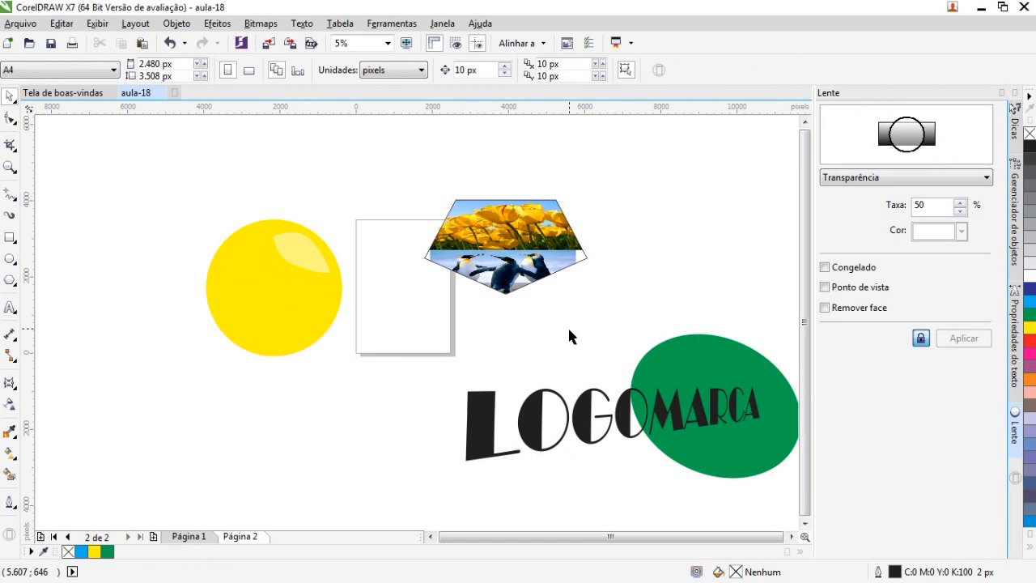
# Move the pentagon with the clipped photos up and right, clear of the page, to about X 5,319 px and Y 3,830 px, and deselect it
pyautogui.click(790, 537)
pyautogui.moveTo(271, 151); pyautogui.dragTo(534, 312)
pyautogui.moveTo(453, 247); pyautogui.dragTo(505, 206)
pyautogui.click(673, 264)
pyautogui.click(541, 201)
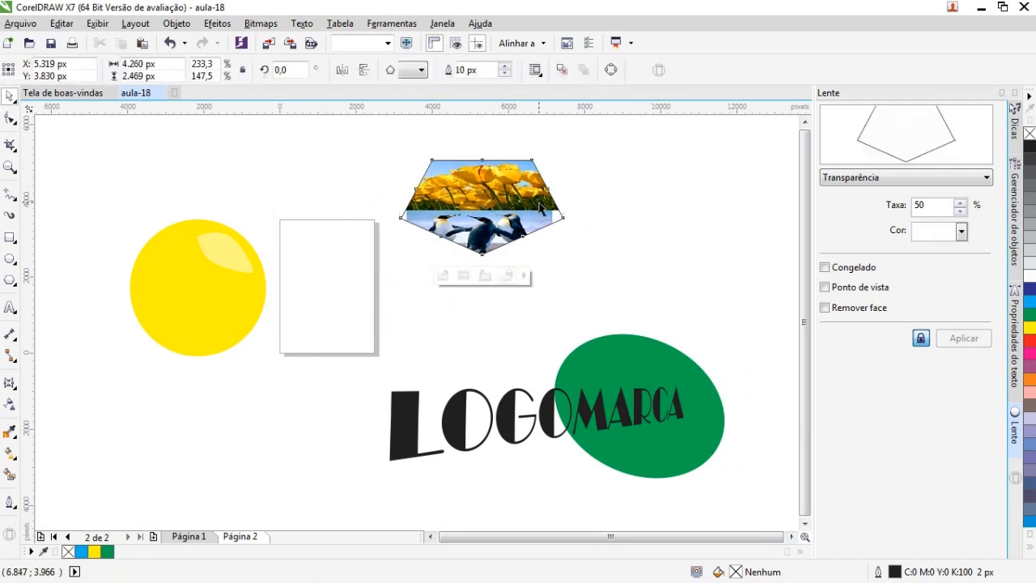
pyautogui.click(548, 256)
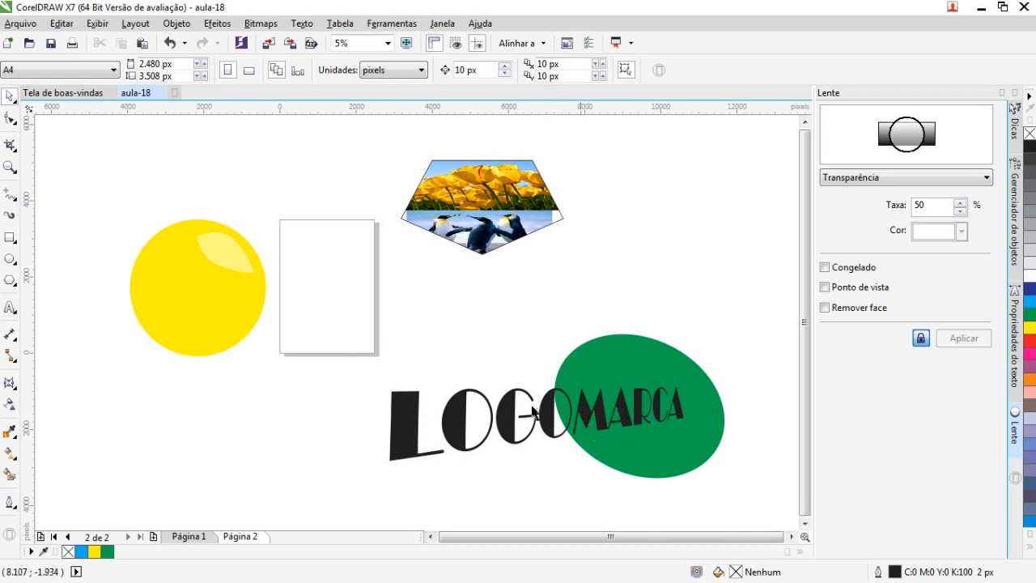
pyautogui.click(231, 256)
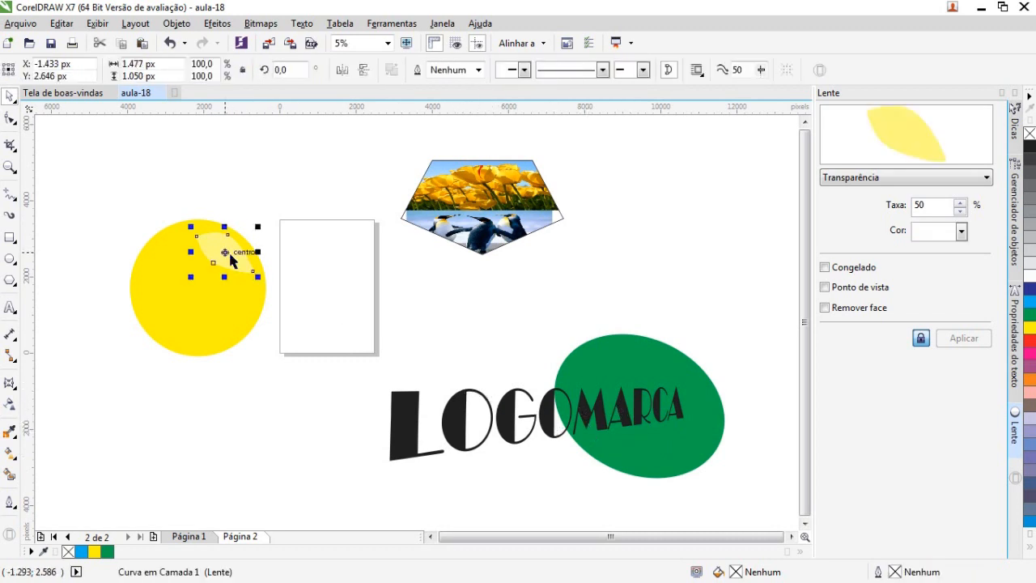
pyautogui.click(459, 279)
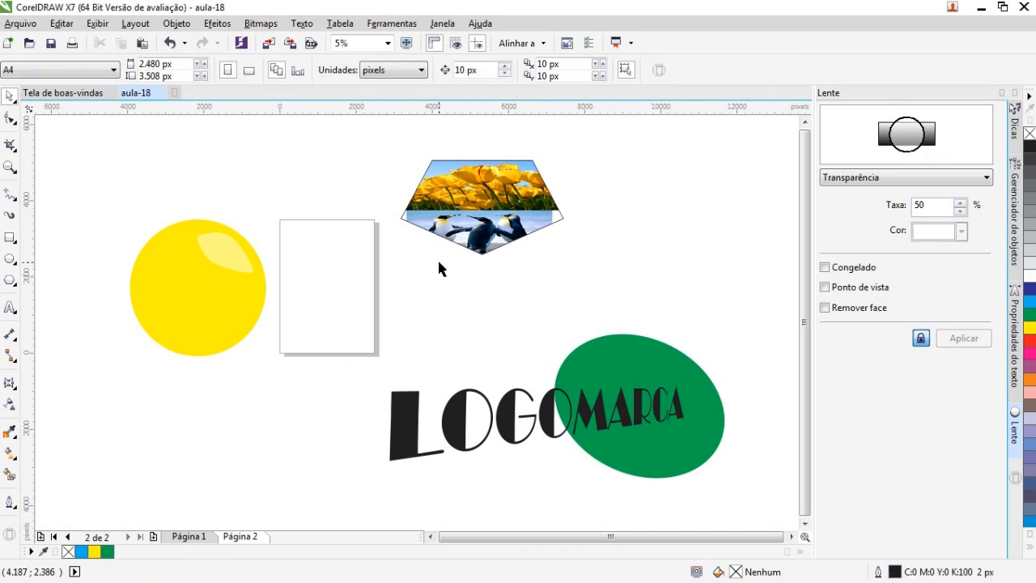
pyautogui.scroll(-4, 427, 279)
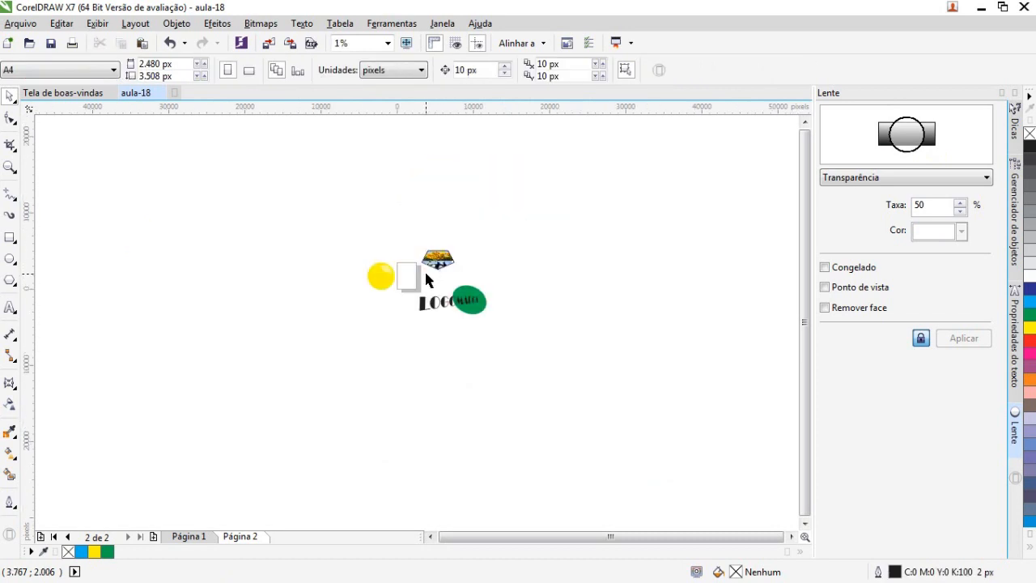